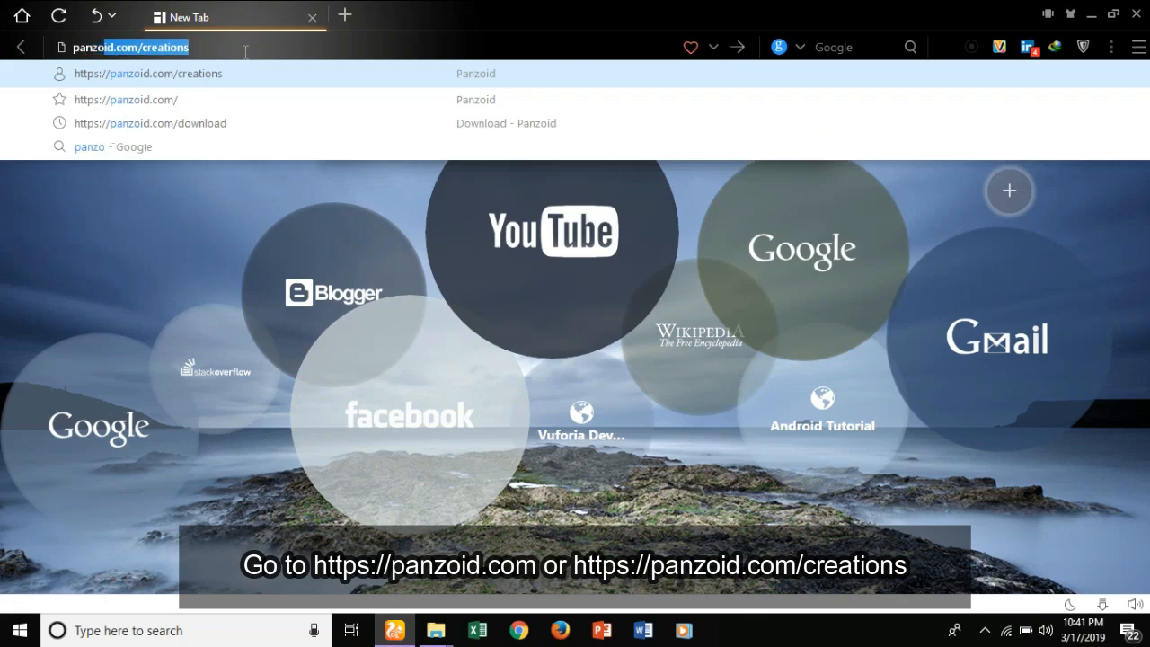
Step: Search Google for panzoid and open the Panzoid website
key(BackSpace)
key(Return)
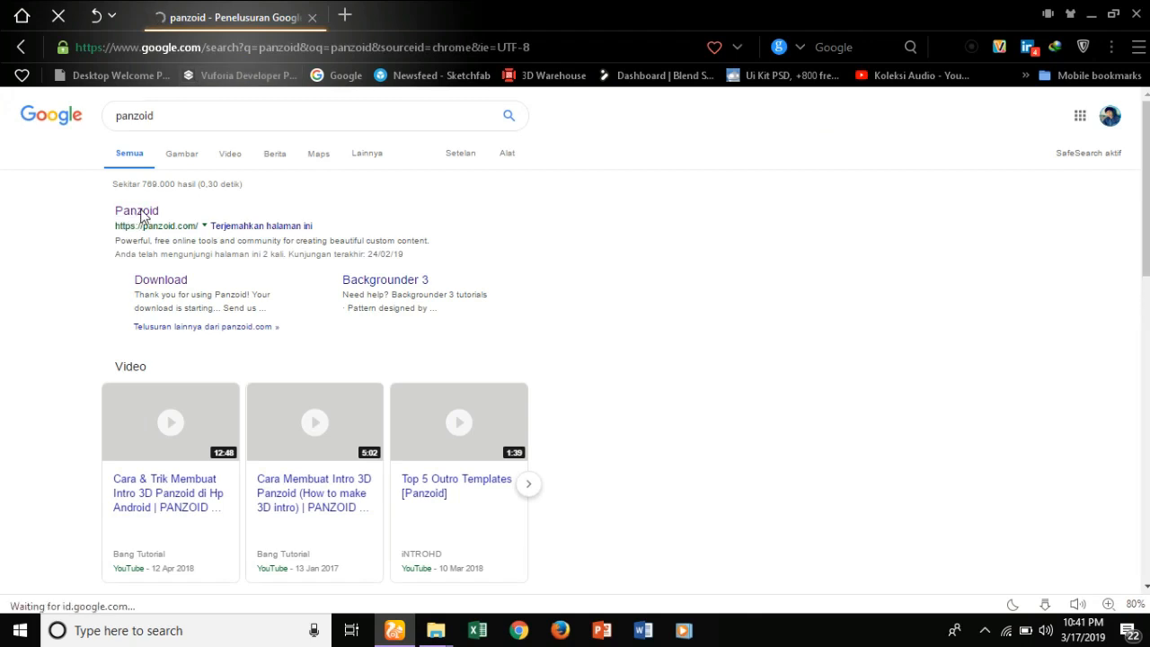
click(142, 216)
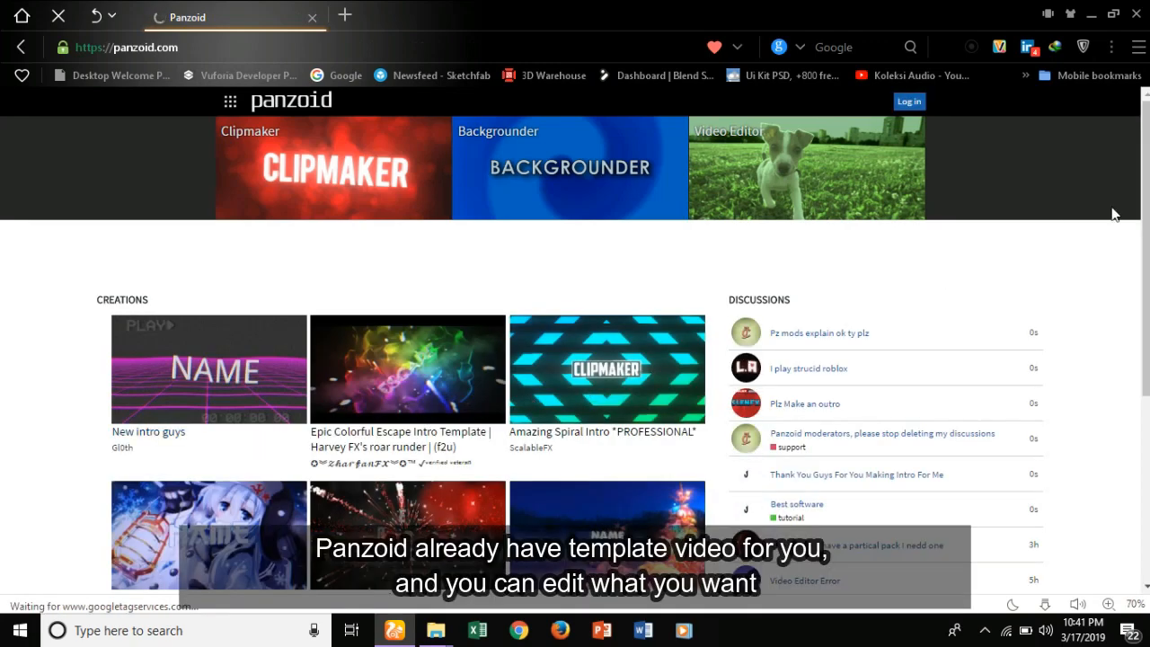
Step: Open Panzoid's full list of community creations from the home page's creations section
scroll(423, 489, down, 3)
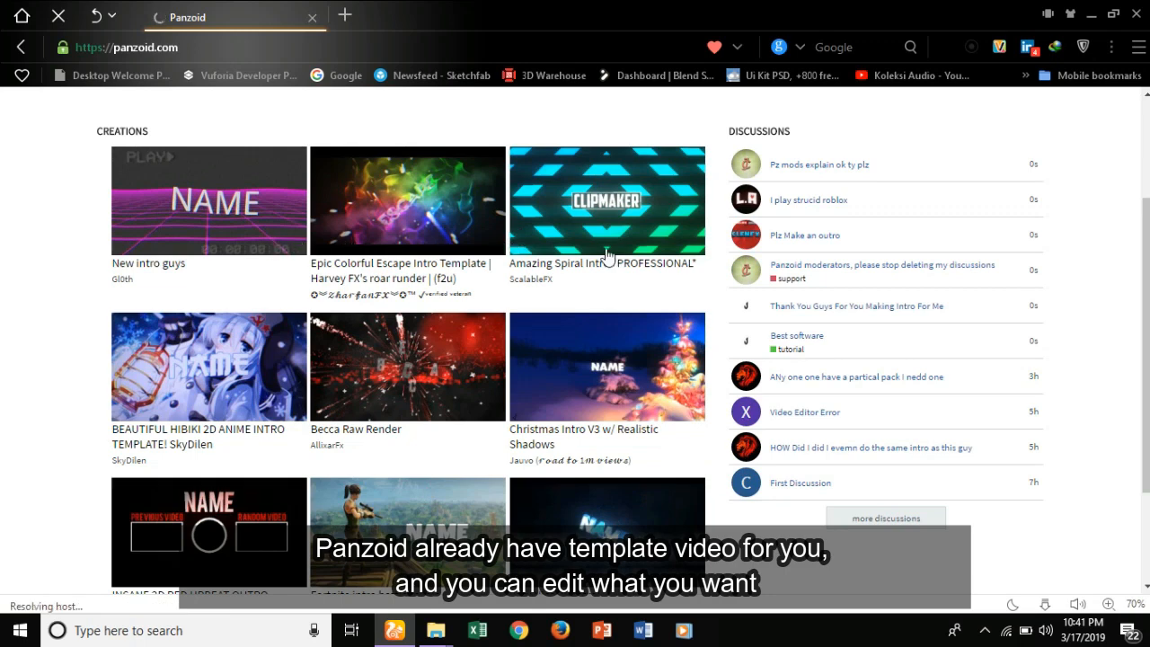
scroll(391, 398, down, 3)
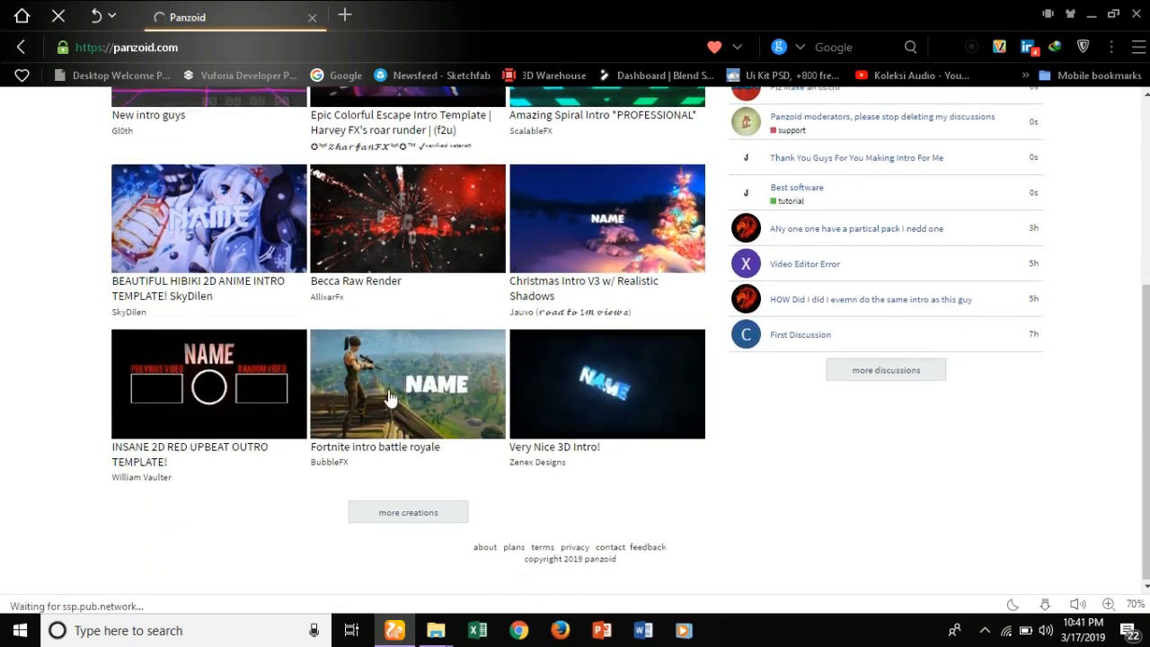
click(406, 513)
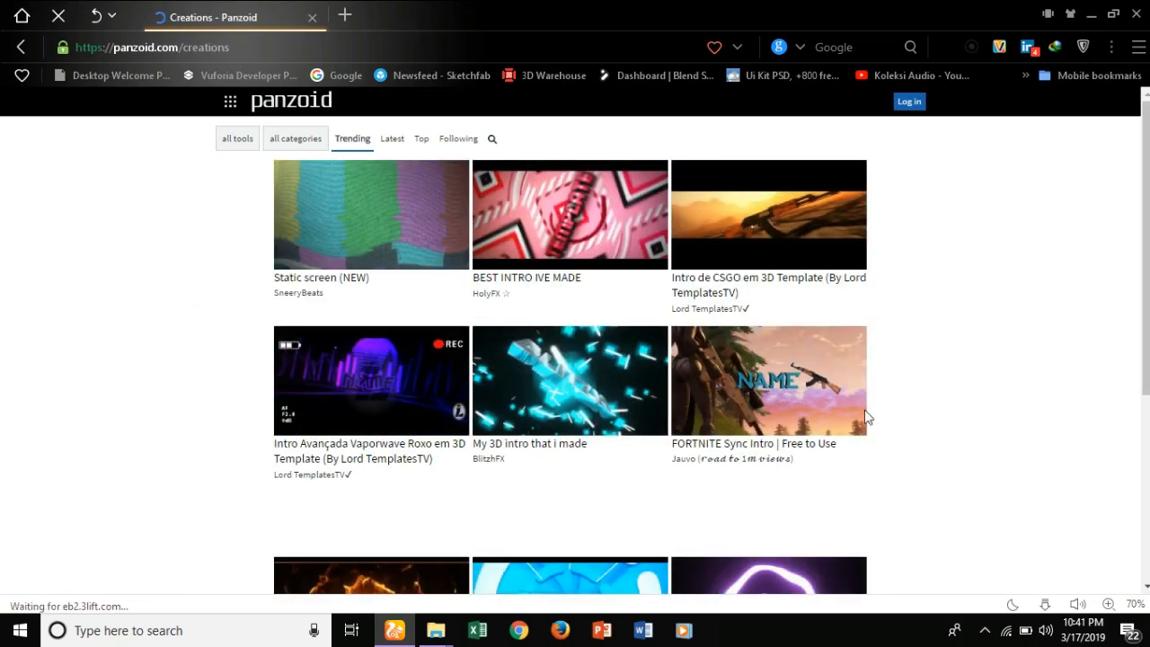
Step: Choose the INSANE BLUE 2D INTRO TEMPLATE from the trending creations and open it in Clipmaker
scroll(845, 418, down, 2)
scroll(835, 417, down, 1)
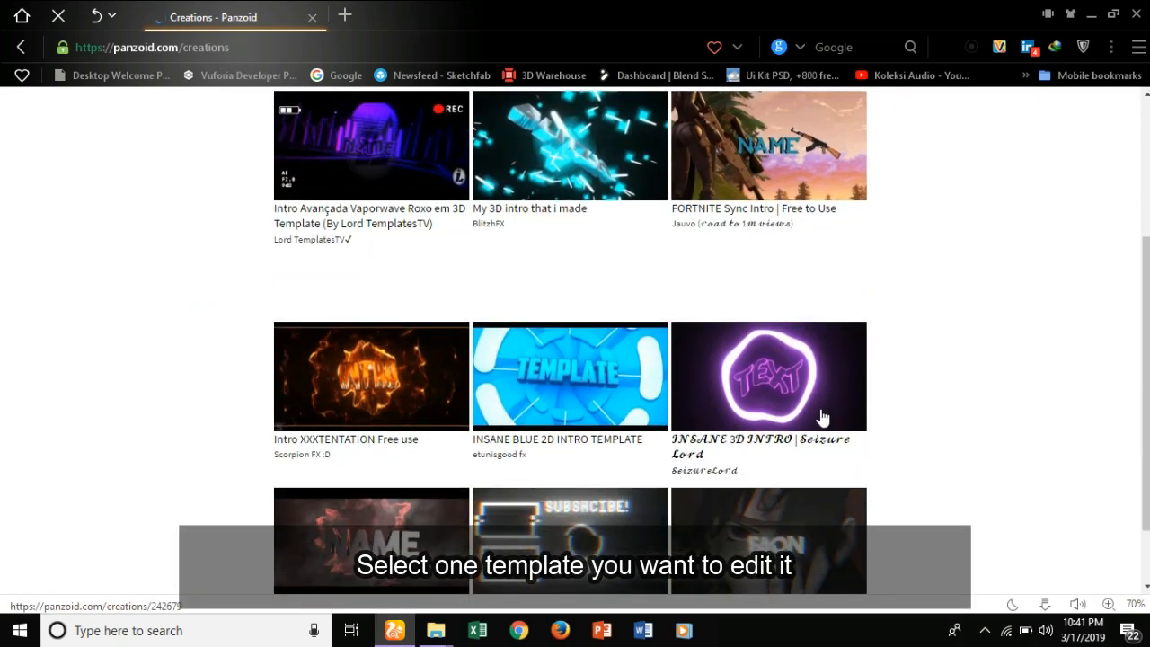
scroll(530, 395, down, 1)
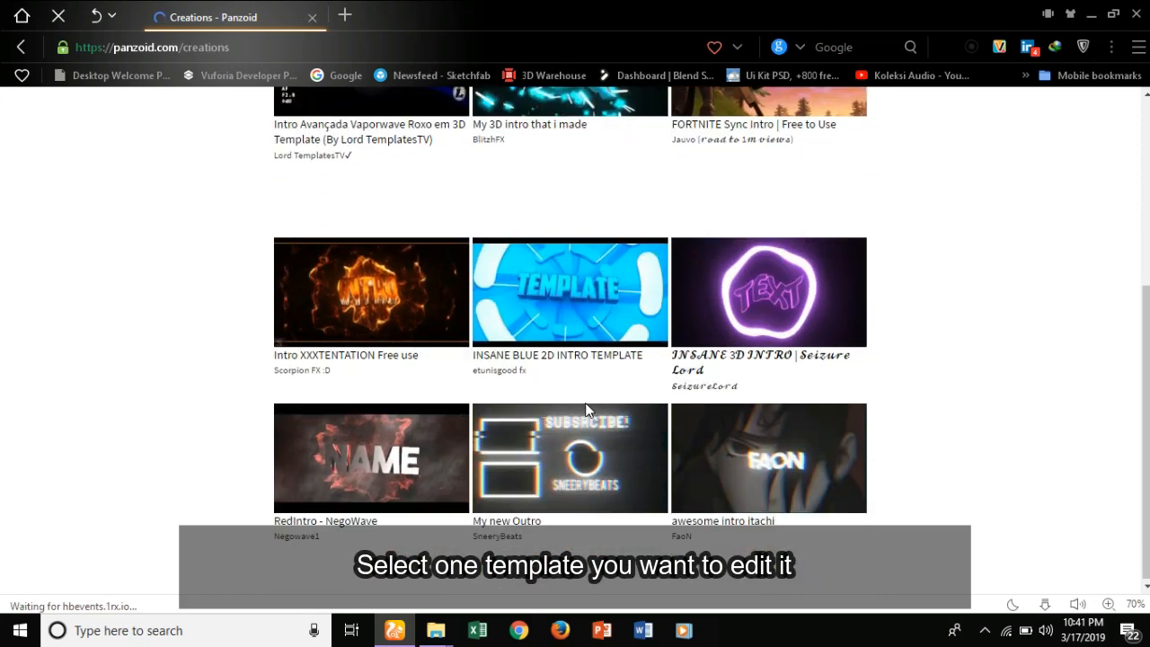
click(566, 297)
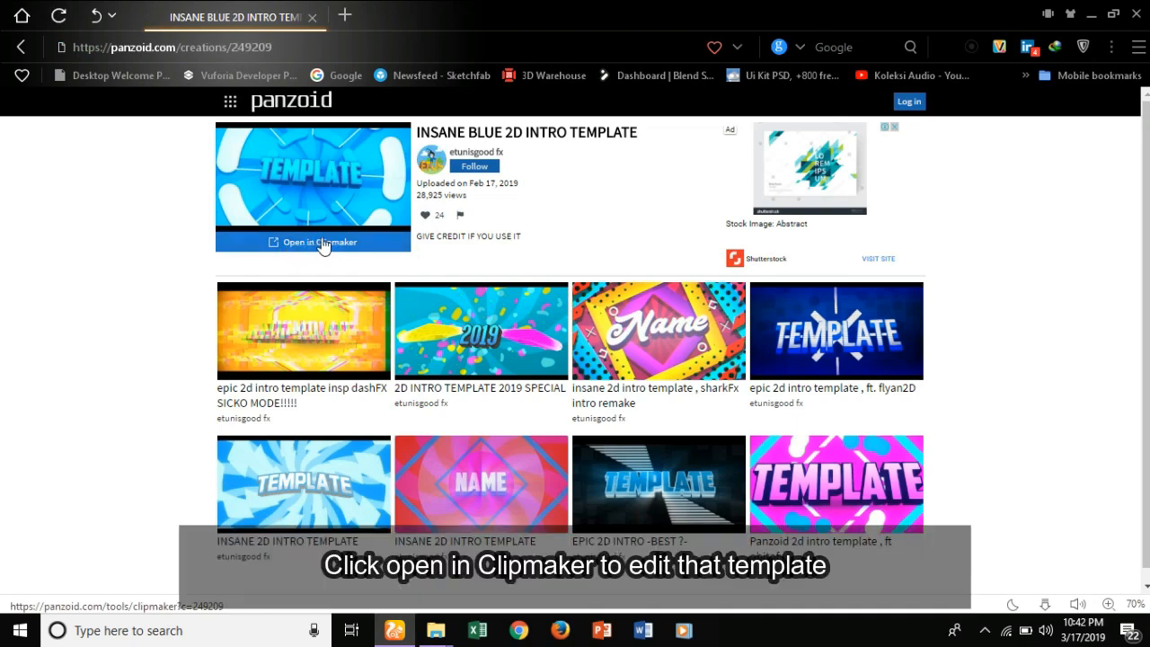
click(320, 244)
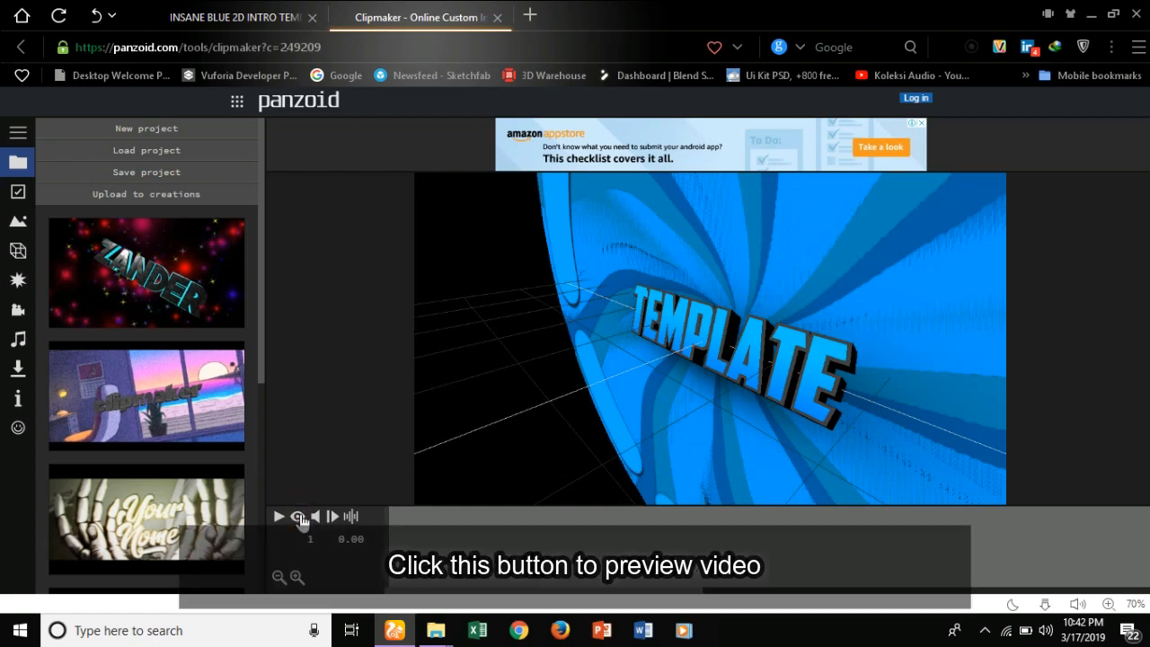
Step: Turn on the preview view and play the intro template, pausing while the TEMPLATE title is in view
click(300, 518)
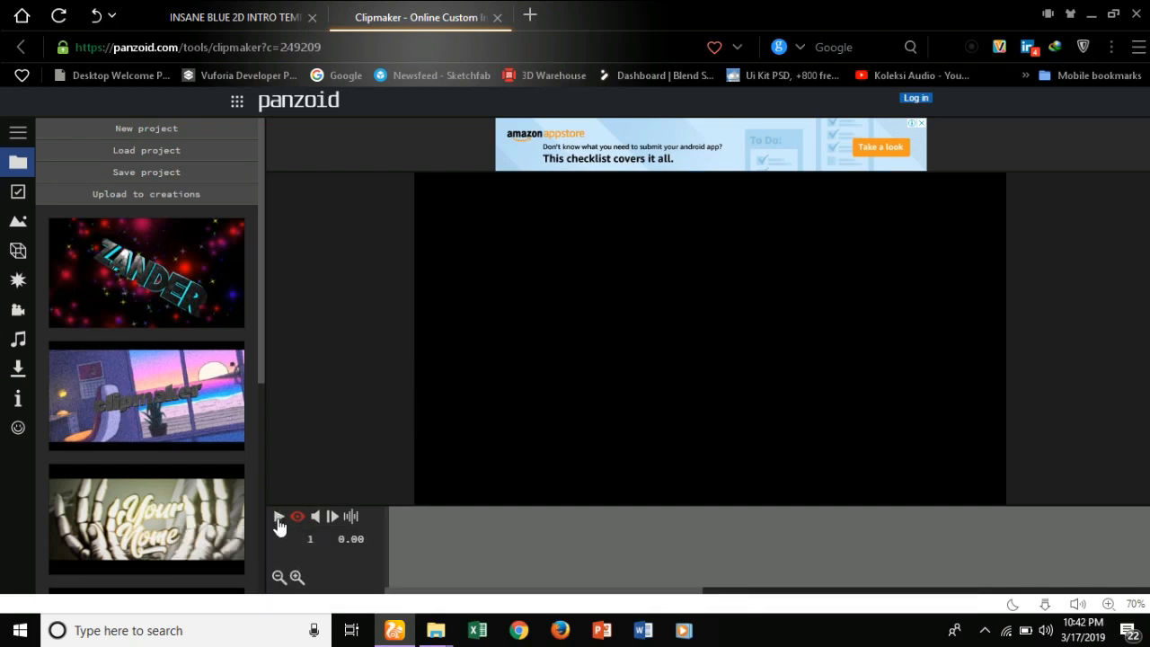
click(278, 517)
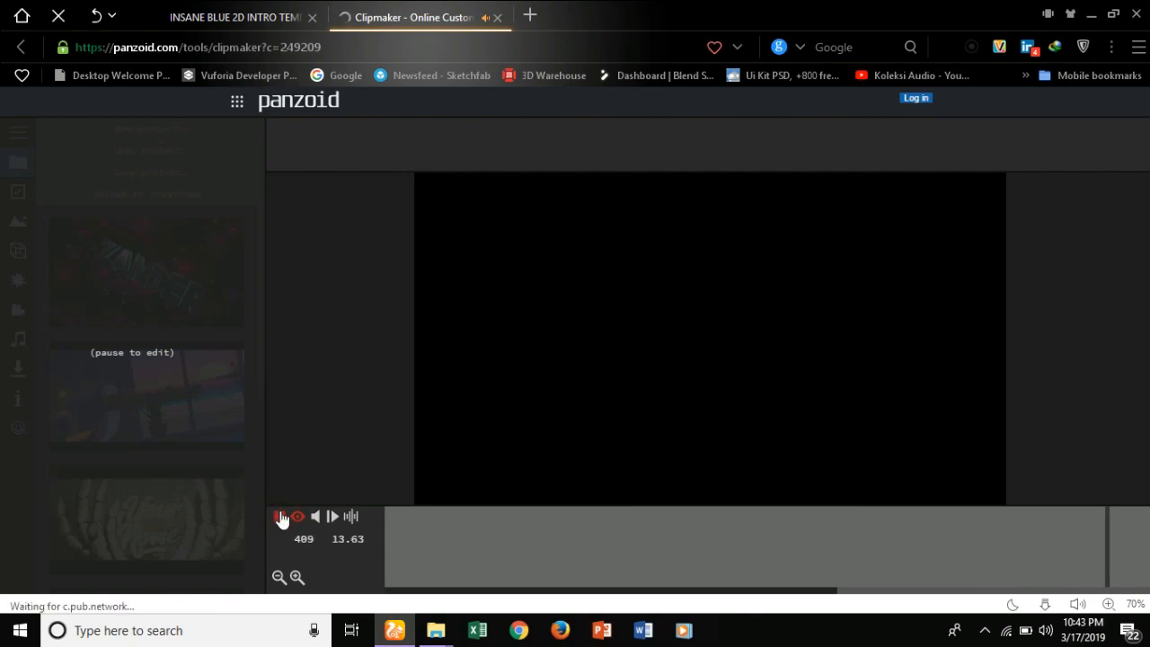
click(279, 517)
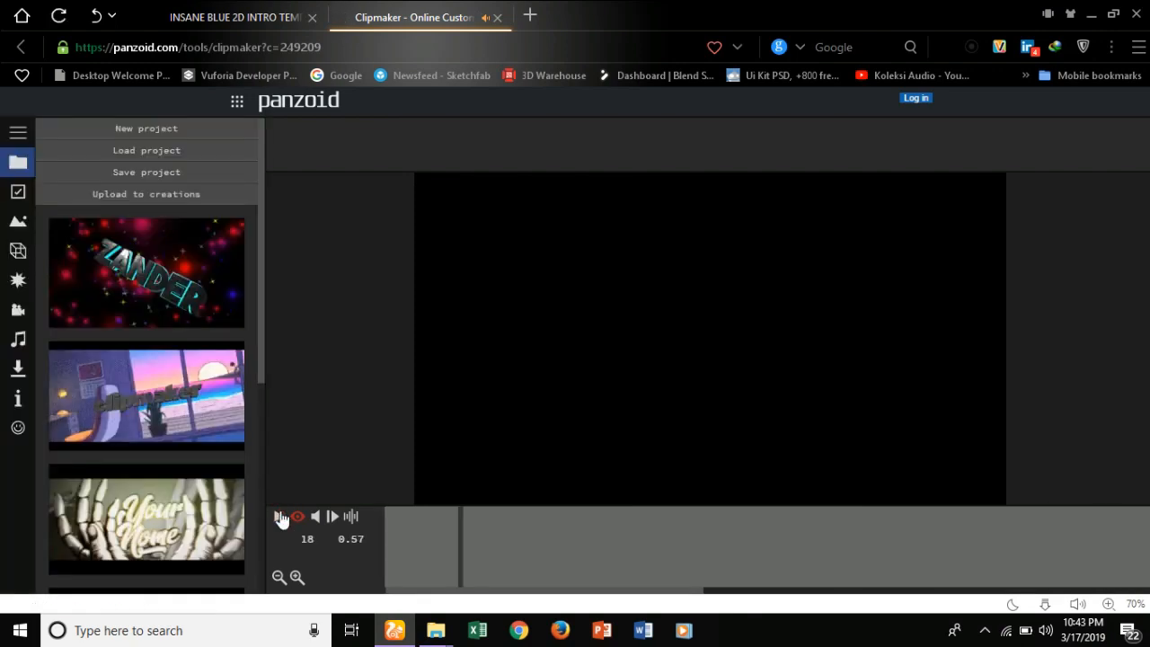
click(279, 518)
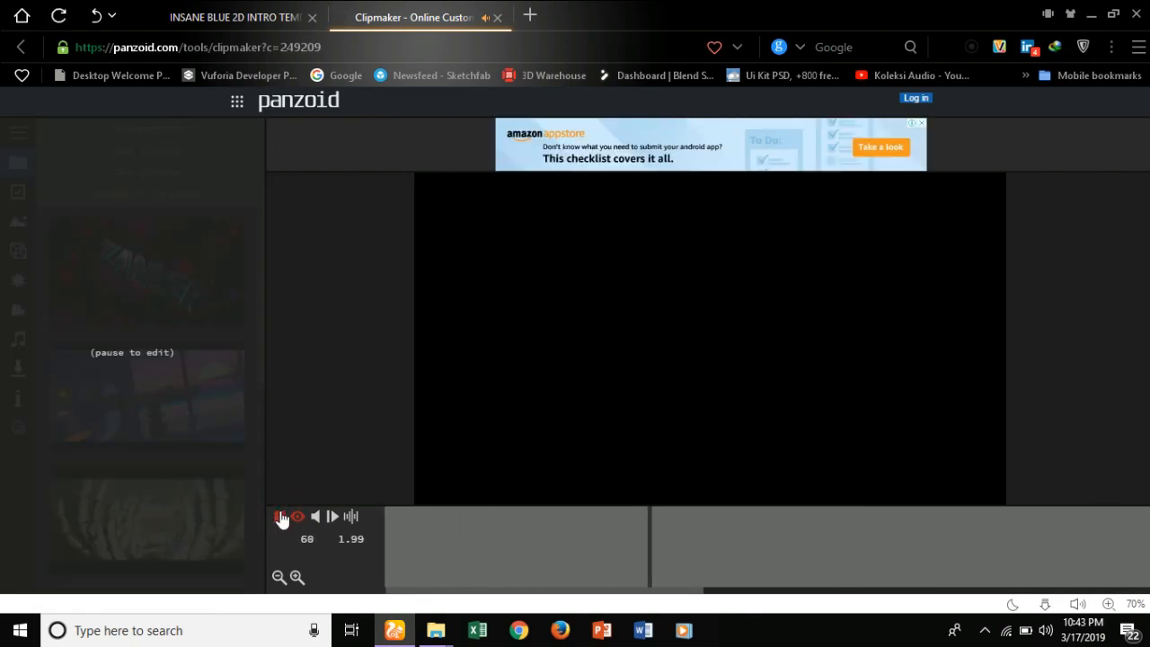
click(280, 518)
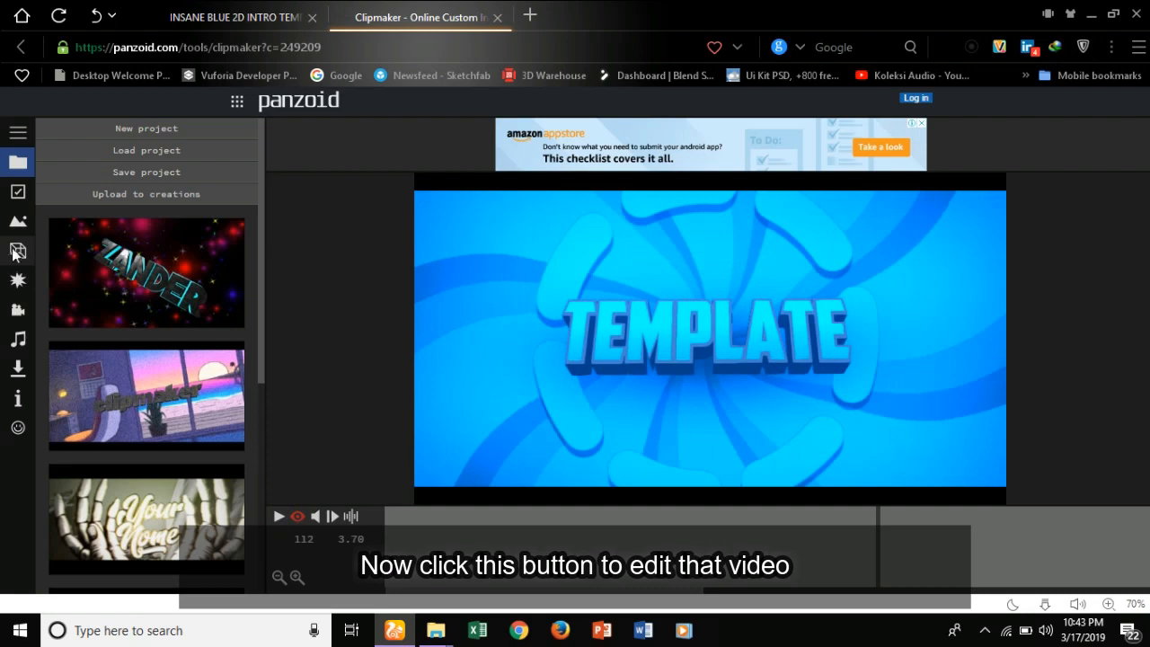
Step: Change the first TEMPLATE text object in the nested group to DENYS GAMERS and set its size height to 18
click(16, 258)
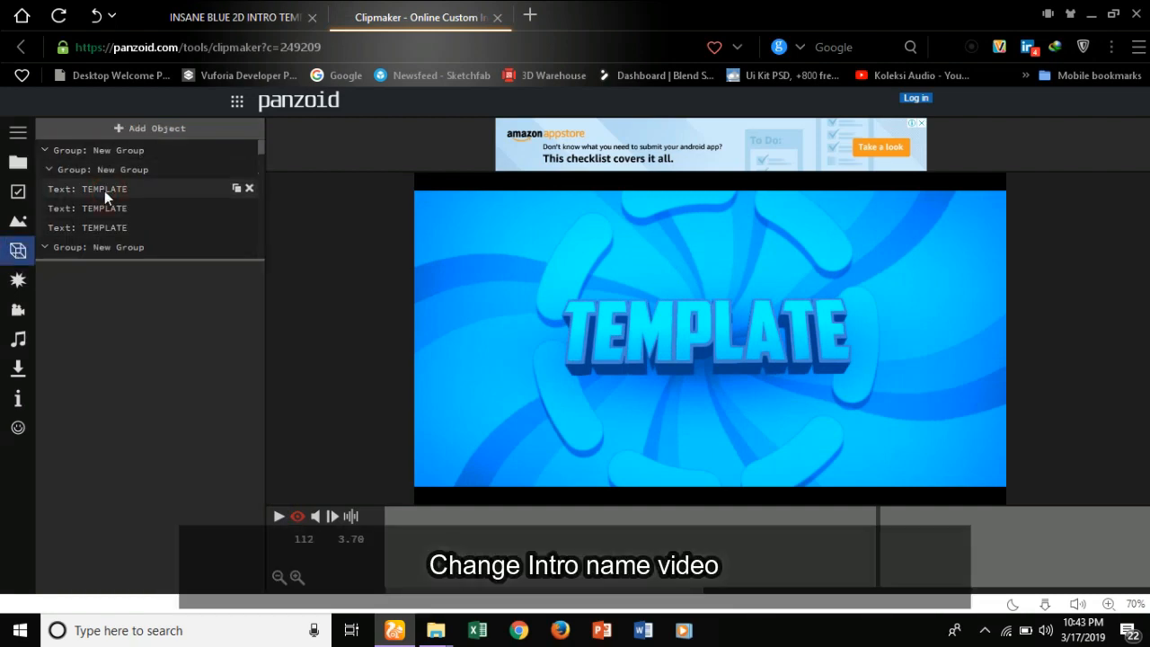
click(105, 190)
double_click(104, 300)
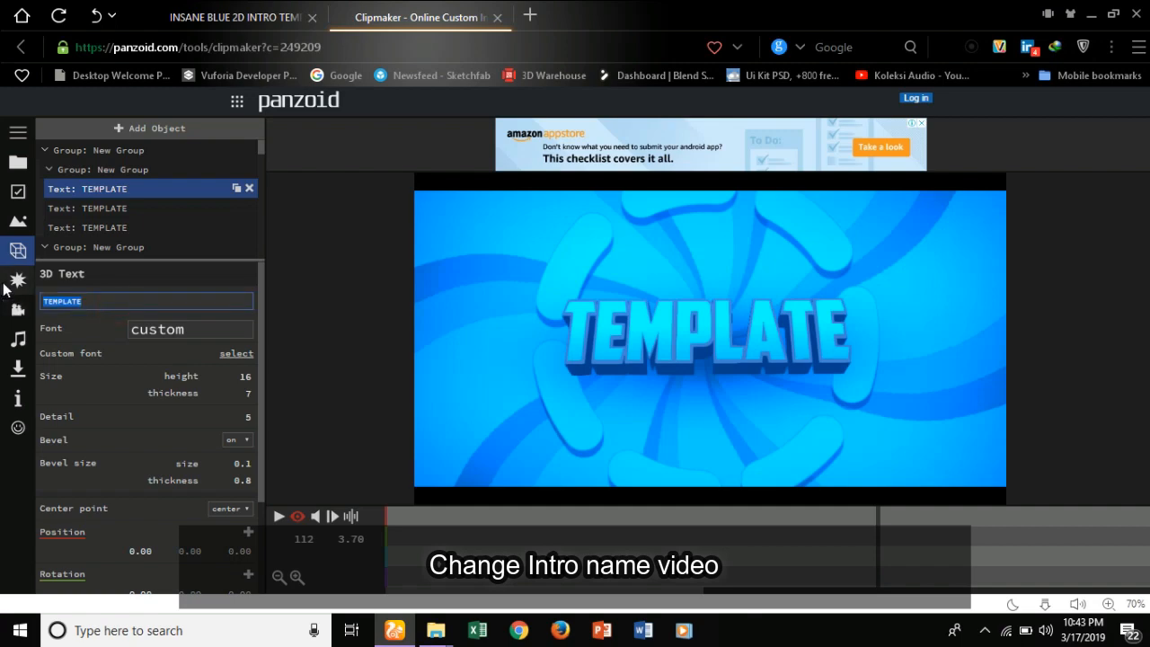
text(DENYS GAMERS)
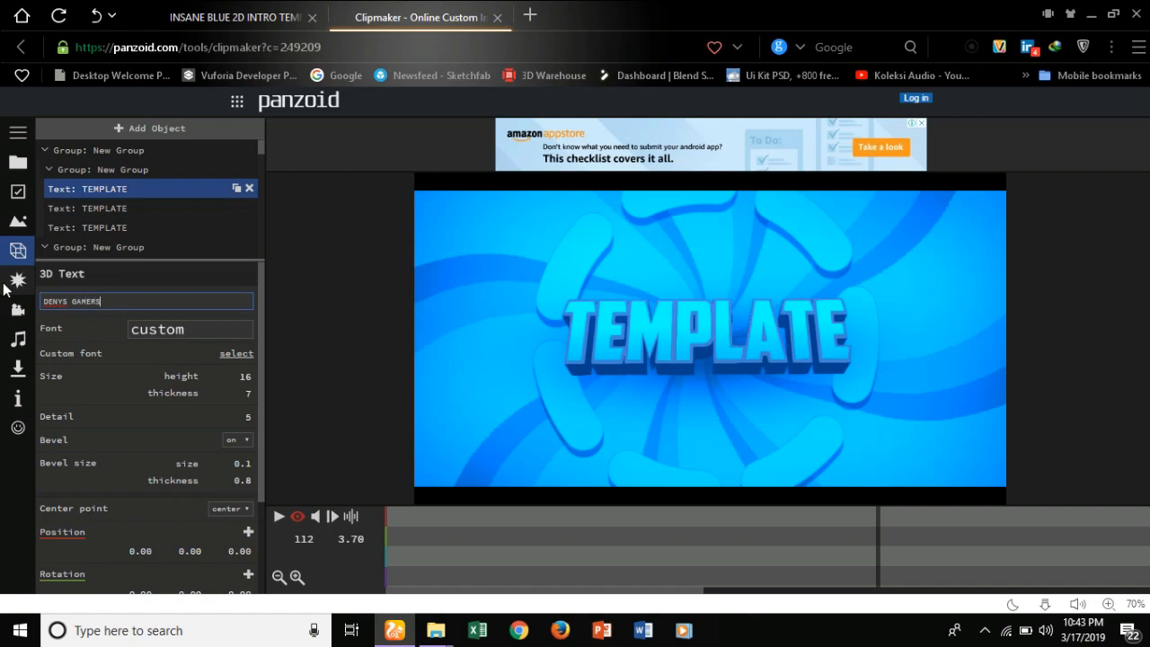
key(Return)
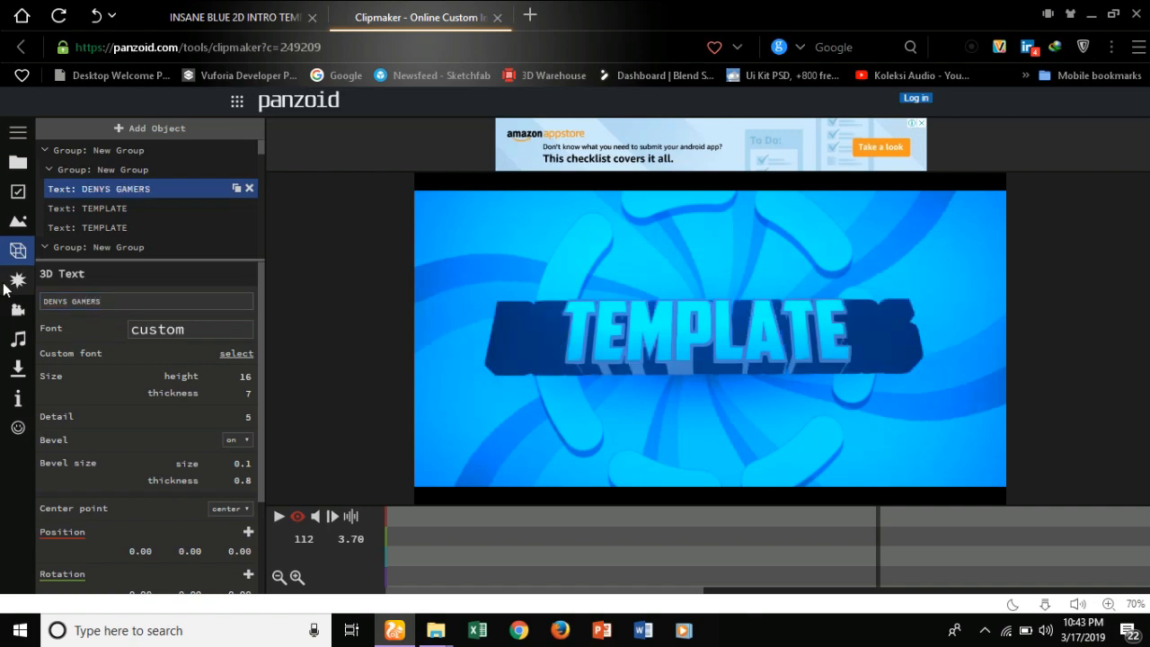
click(248, 375)
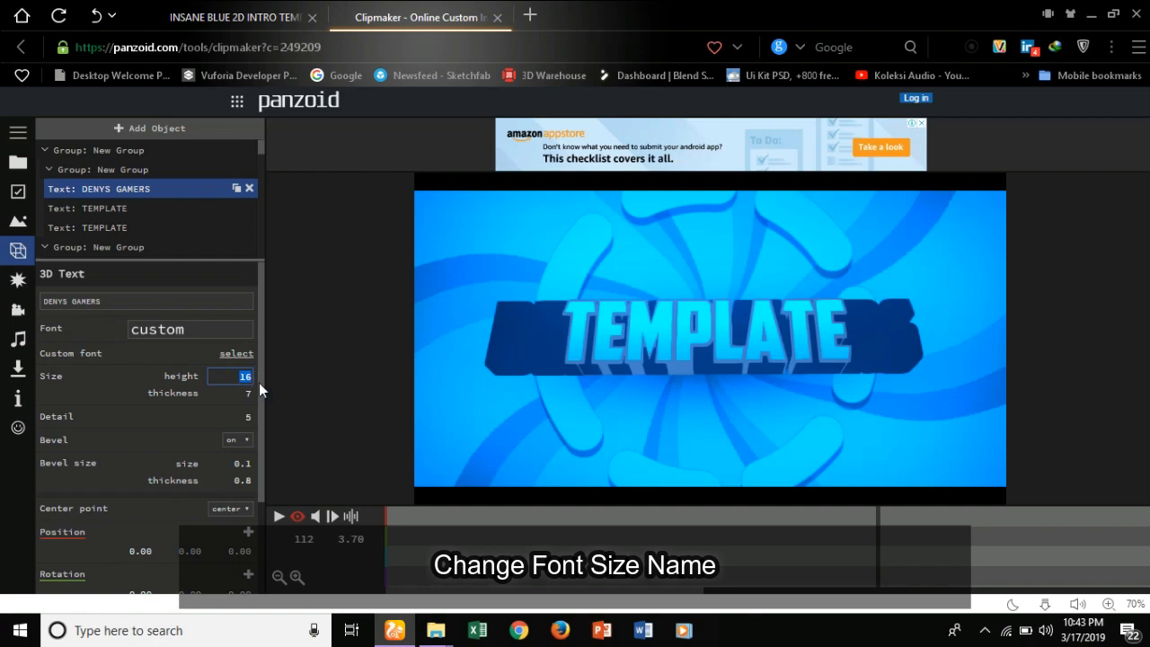
text(1)
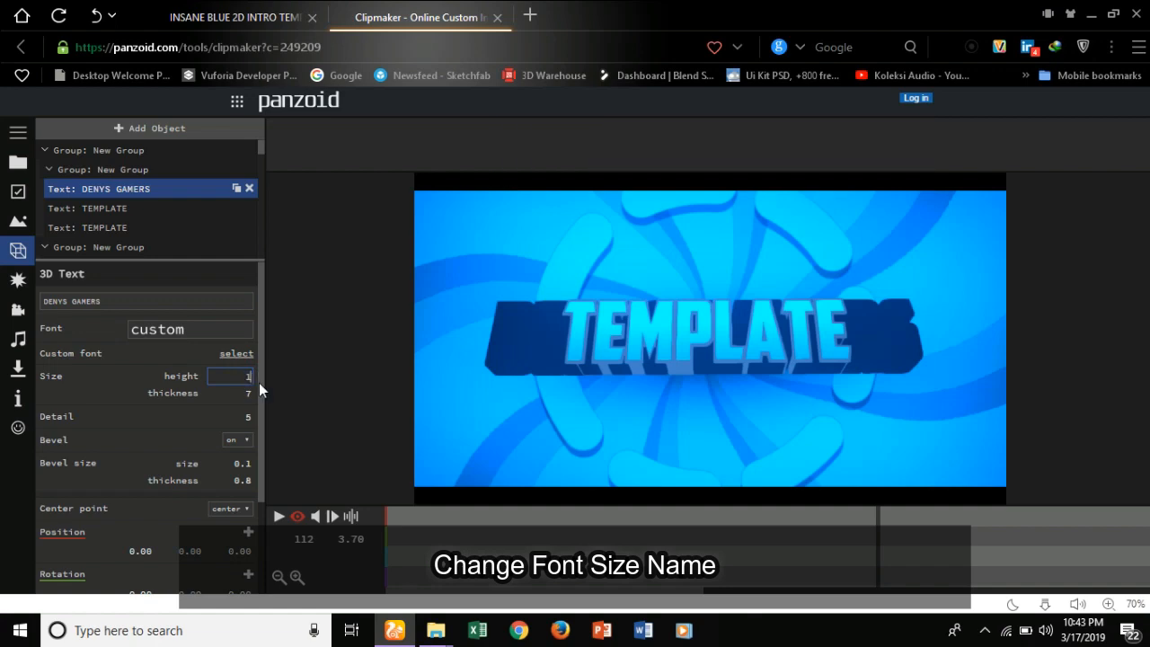
text(88)
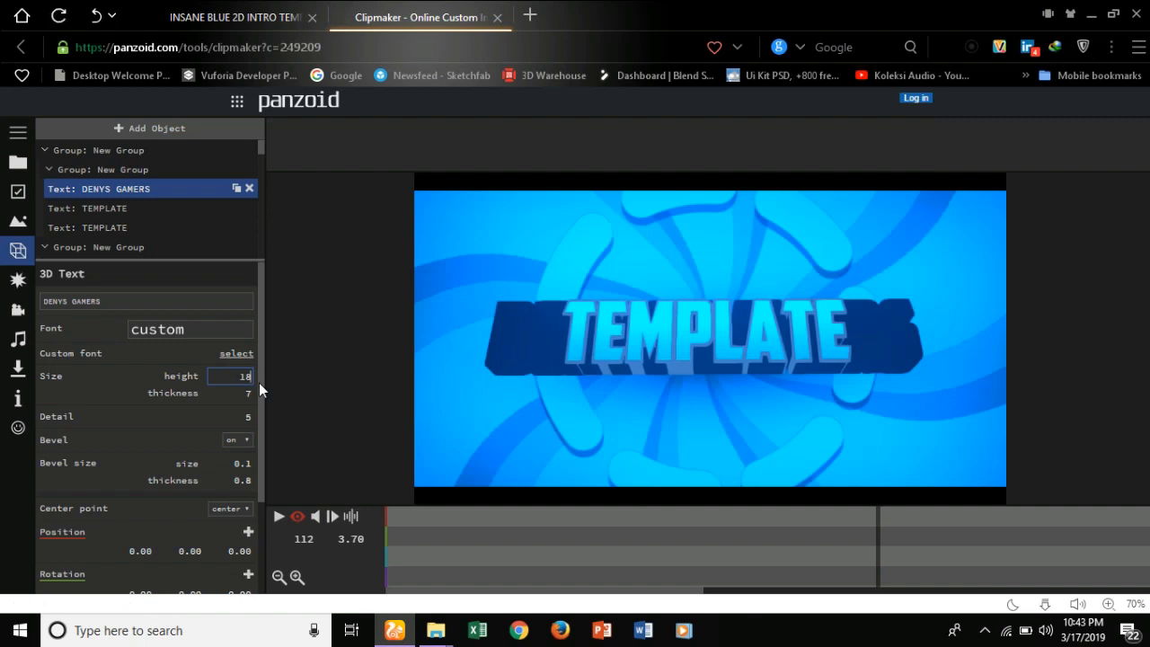
key(Return)
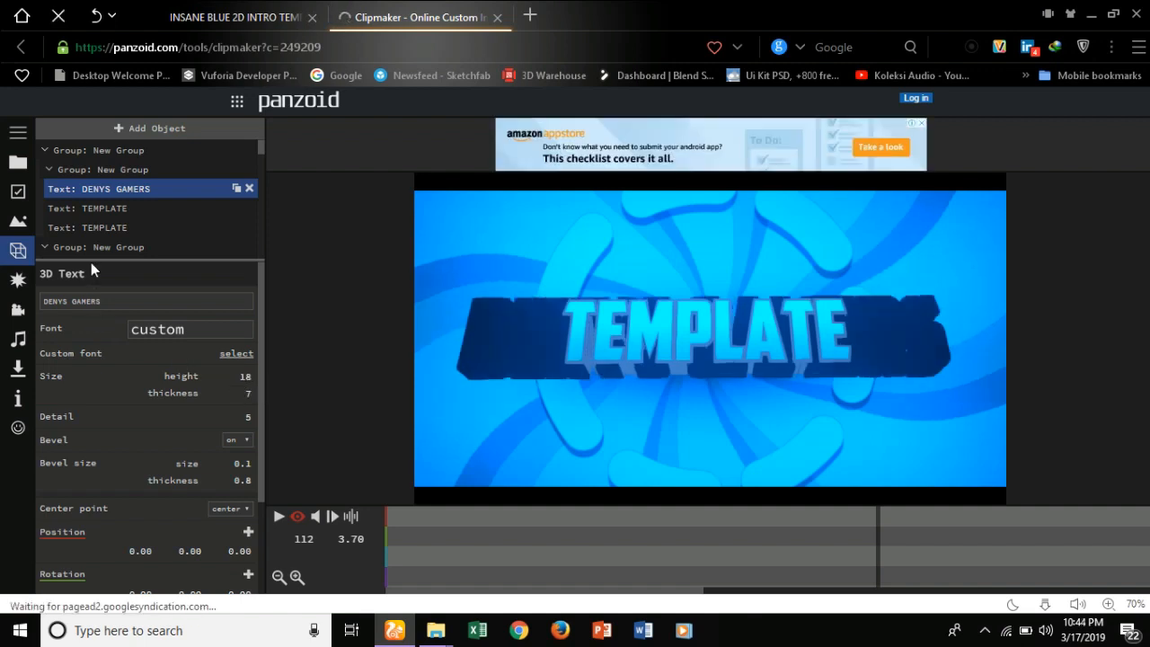
Step: Change the second text object in the nested group to DENYS GAMERS and set its size height to 18
click(97, 210)
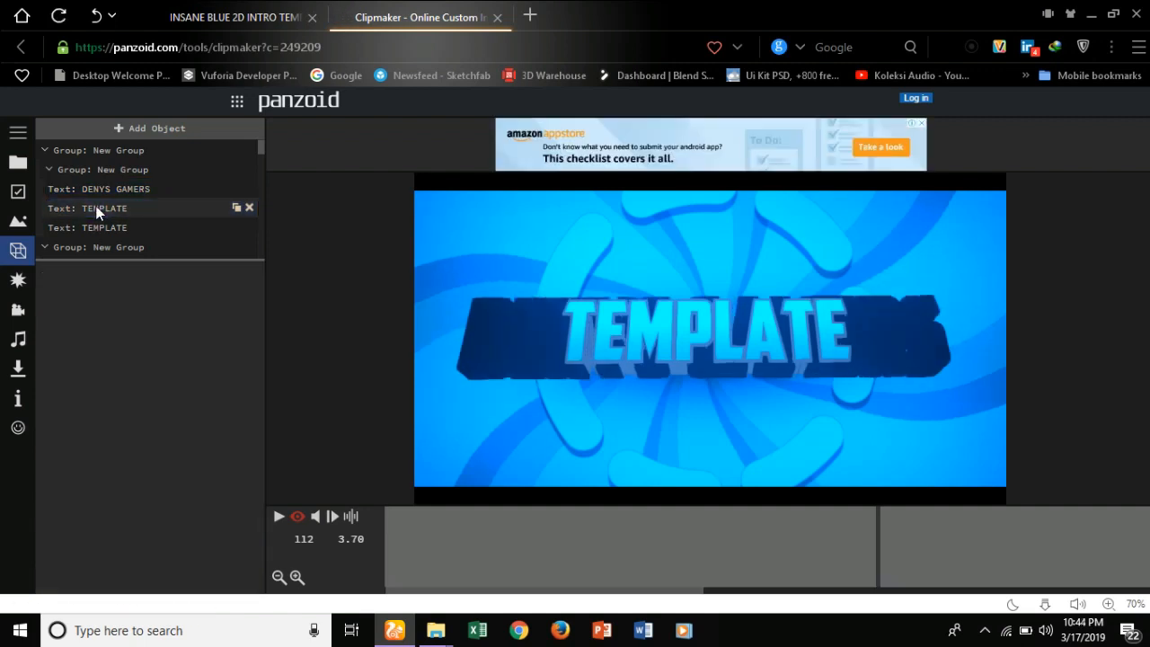
click(97, 210)
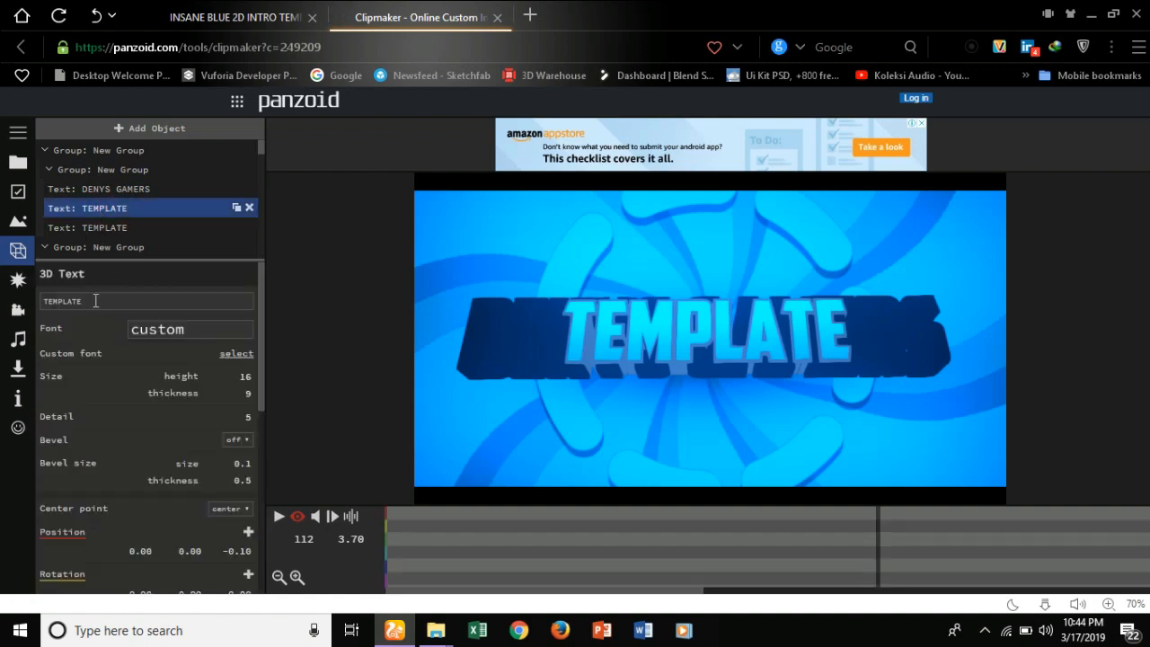
key(ctrl+a)
text(DE)
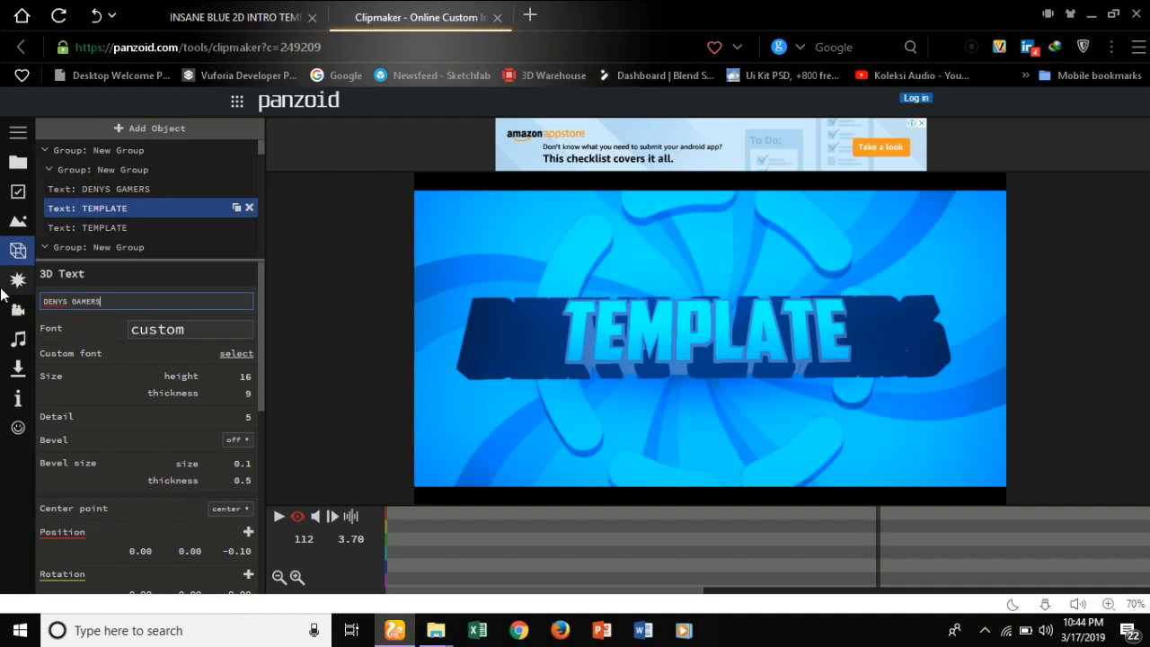
key(Return)
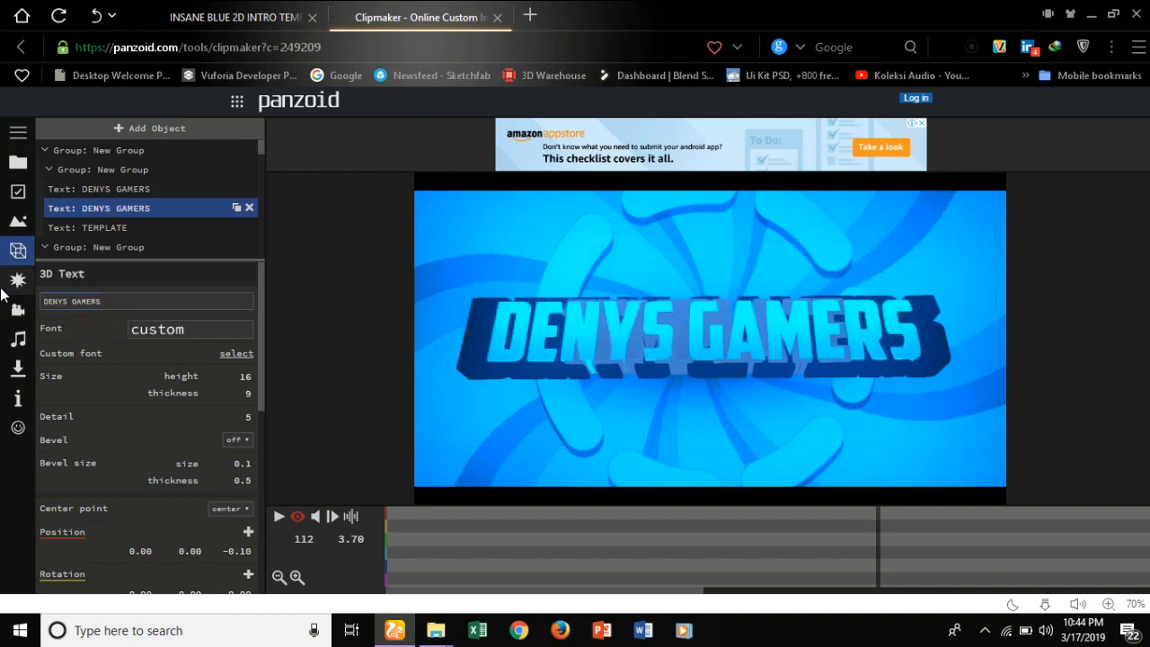
click(246, 376)
text(18)
key(Return)
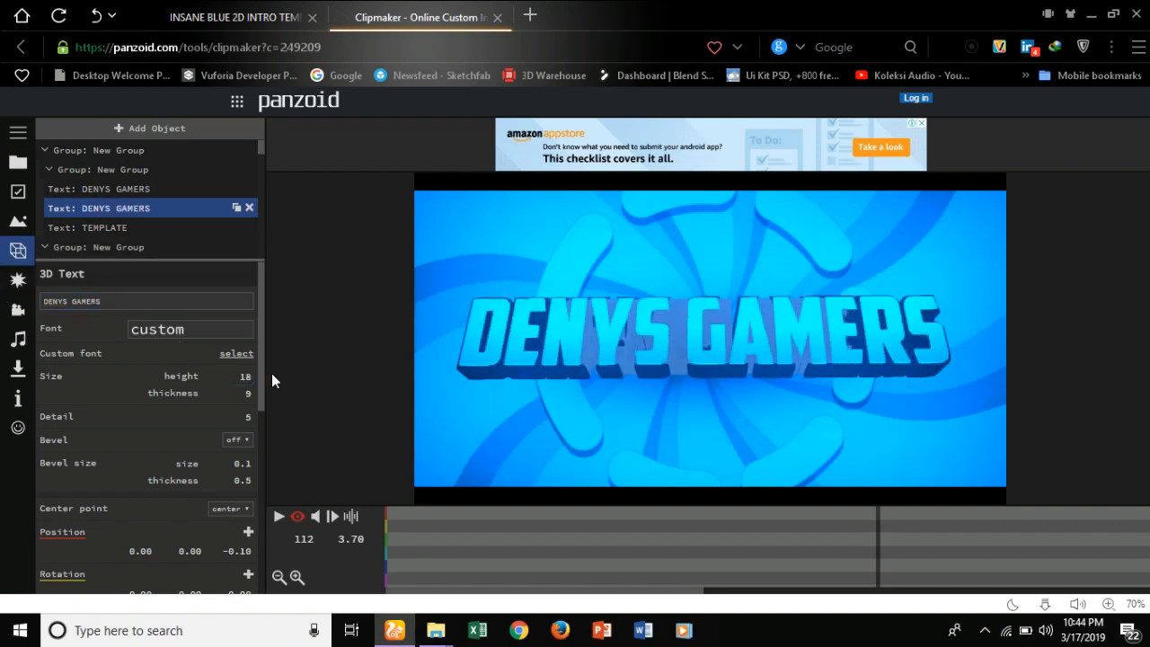
Step: Change the third text object in the nested group to DENYS GAMERS and set its size height to 18
click(102, 227)
double_click(99, 301)
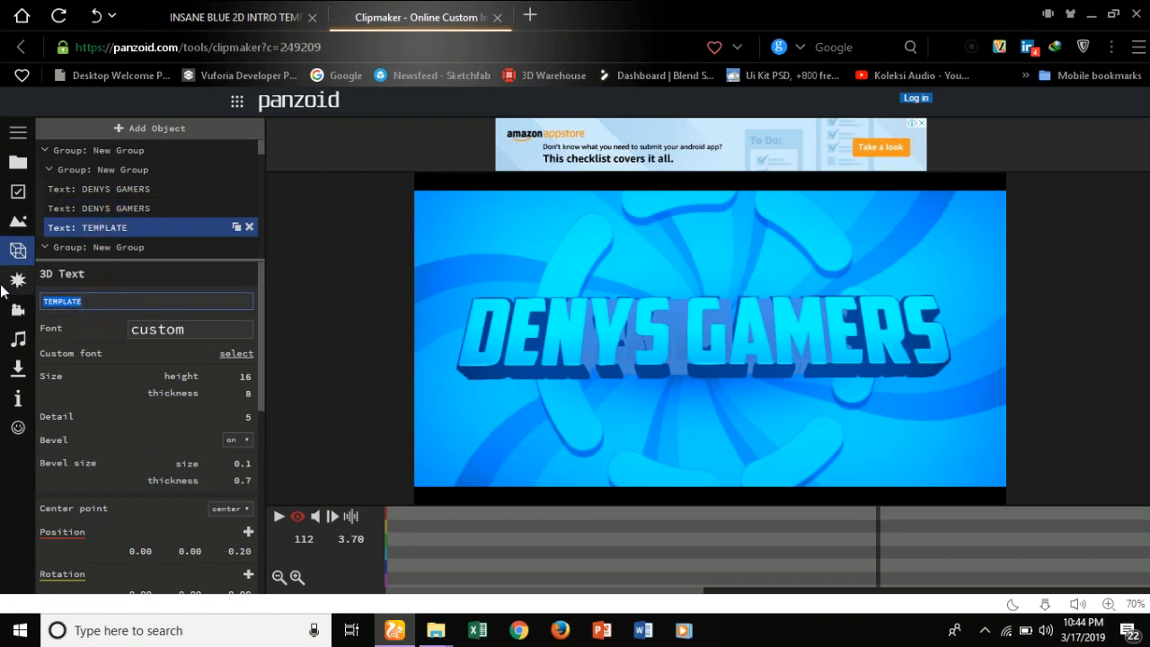
text(DENYS GAMERS)
key(Return)
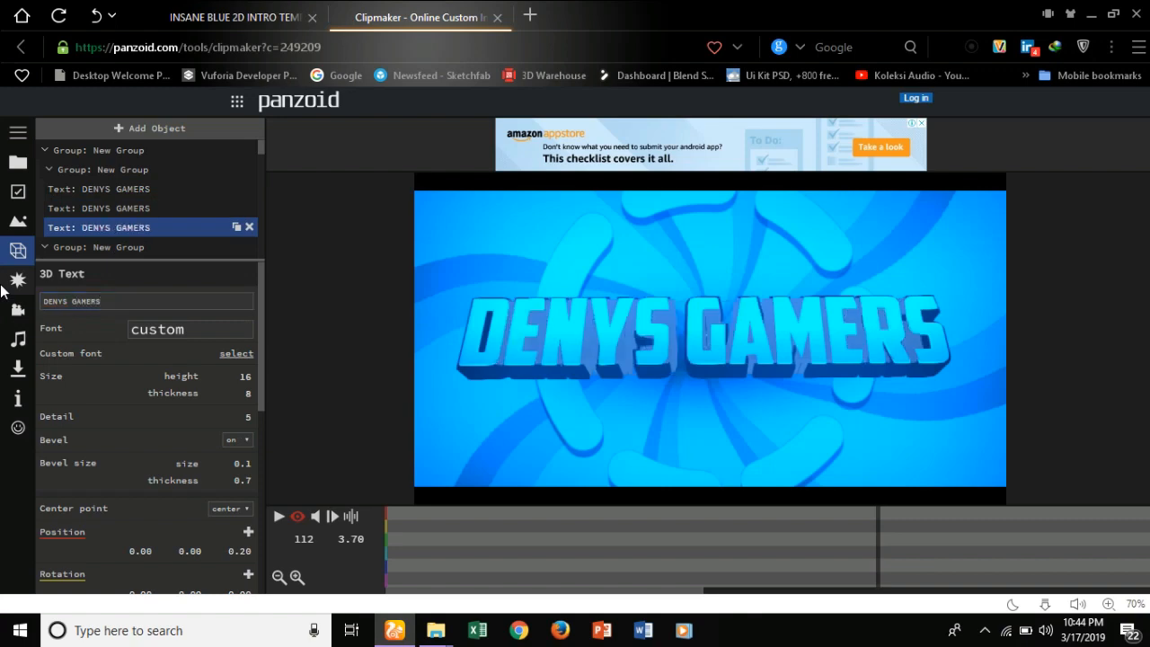
click(241, 376)
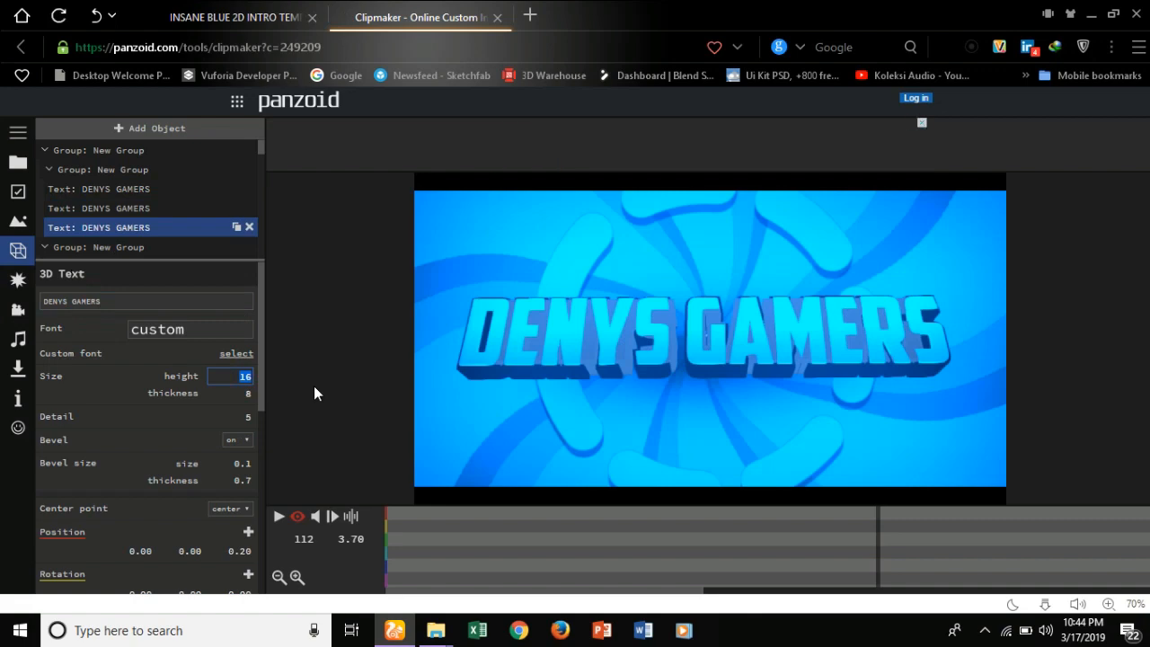
text(18)
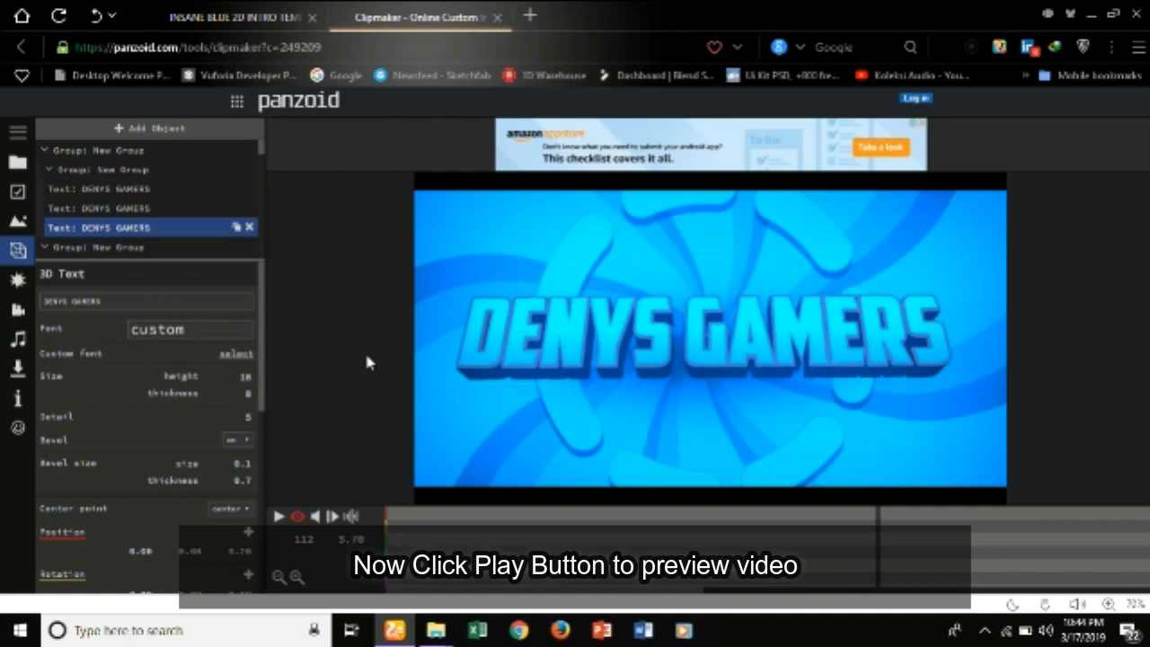
Step: Play the edited intro to preview it, pausing while the DENYS GAMERS title is in view
click(279, 519)
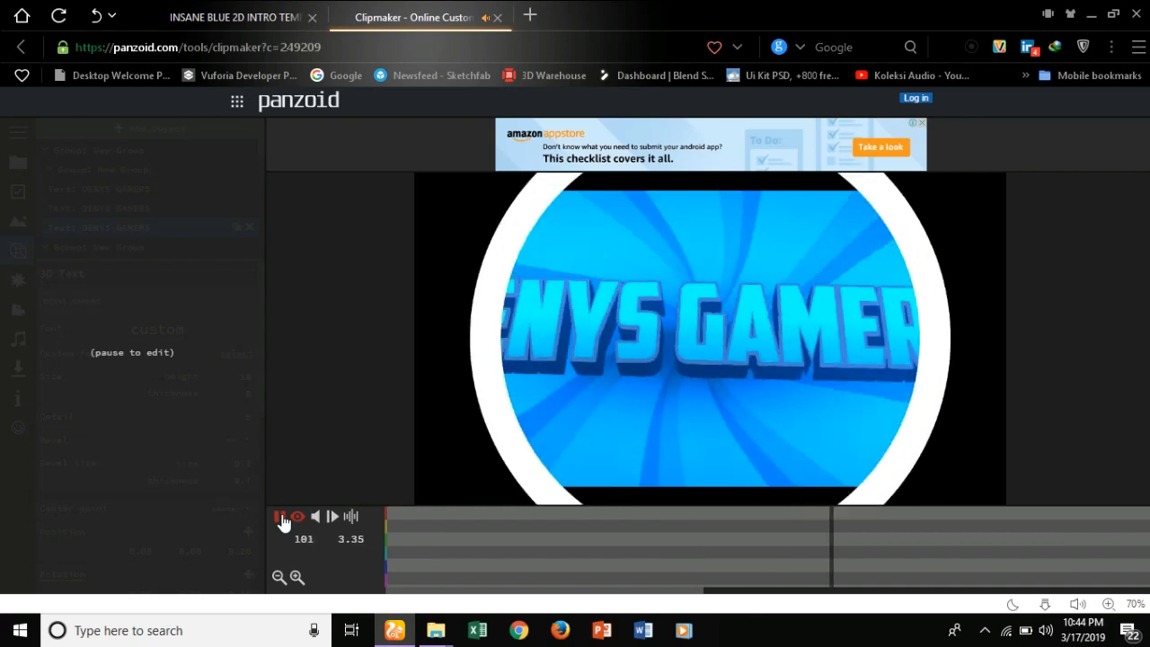
click(280, 519)
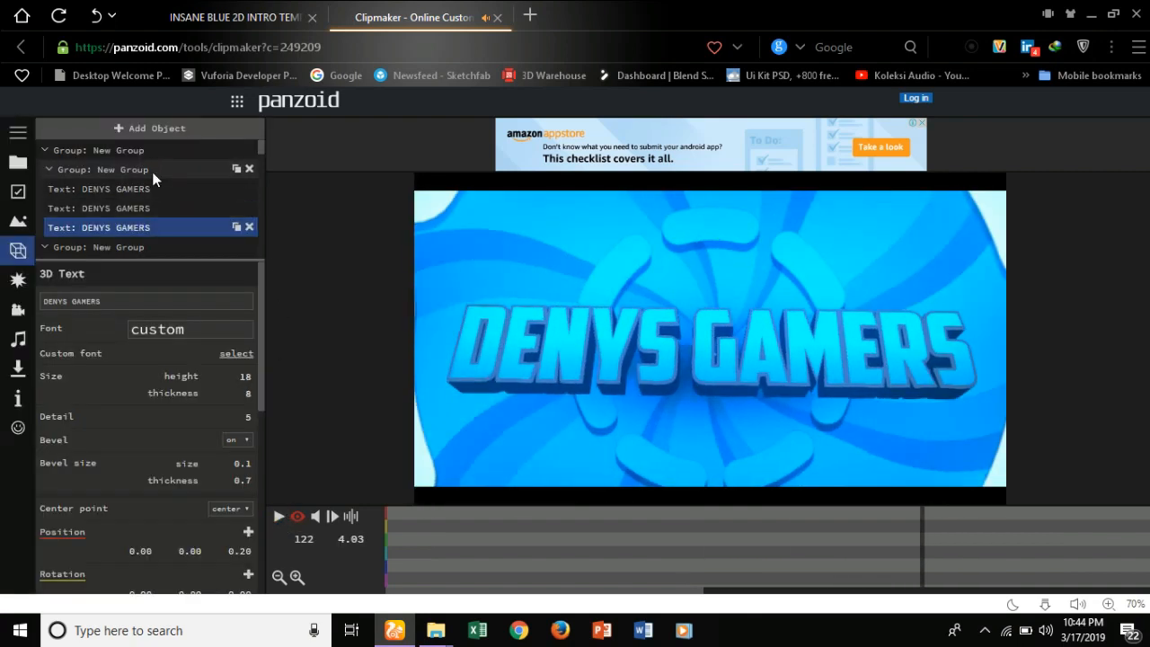
Step: Try vertical positions of 50 and 10 for the top-level group that holds the DENYS GAMERS text
click(124, 153)
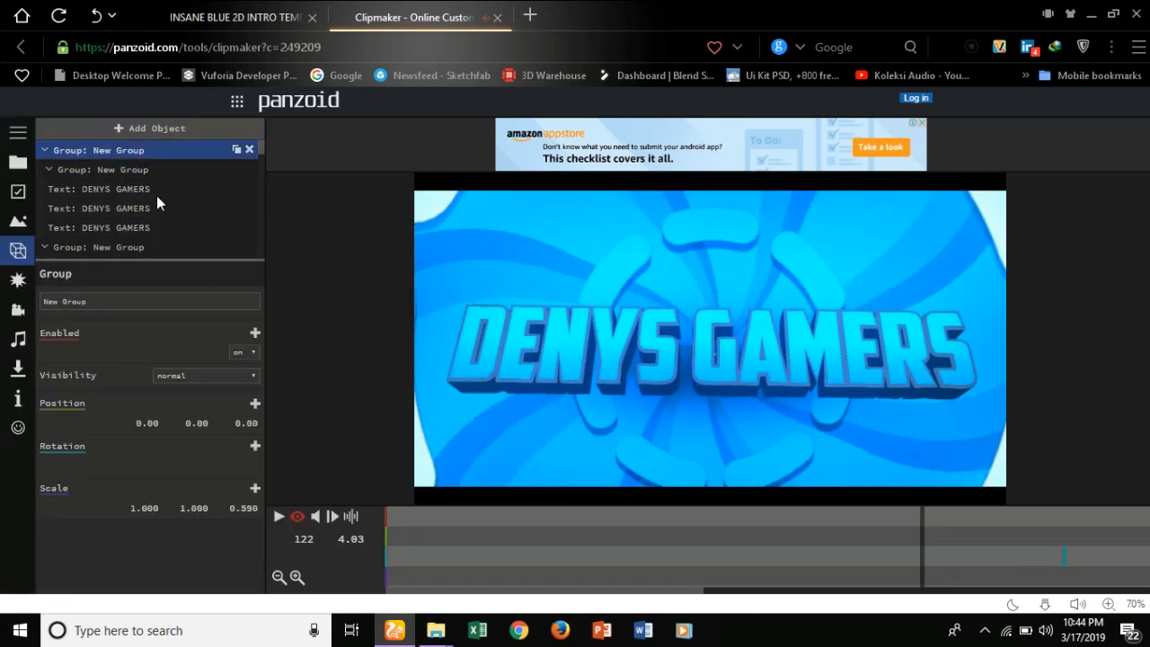
click(201, 423)
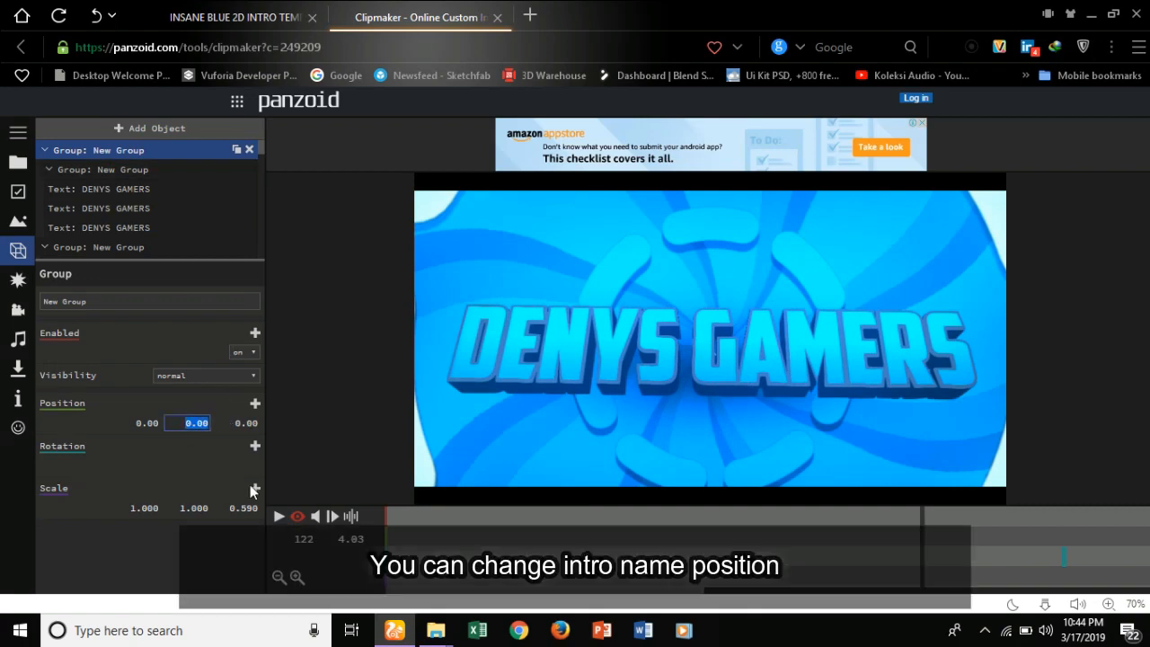
text(50)
key(Return)
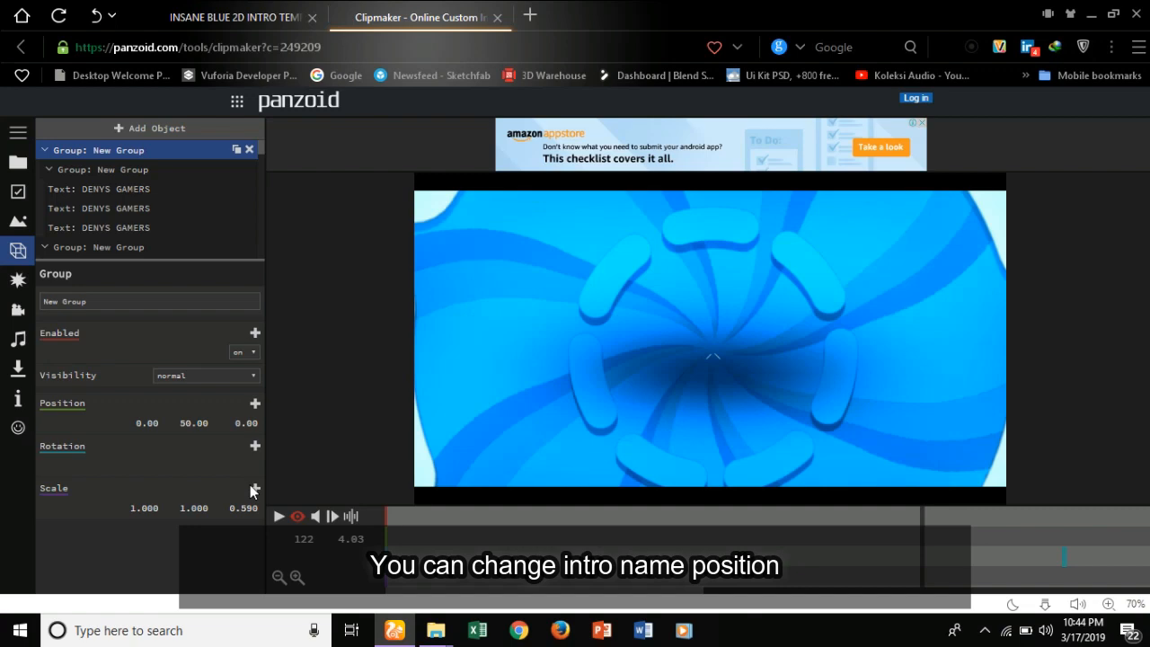
click(194, 423)
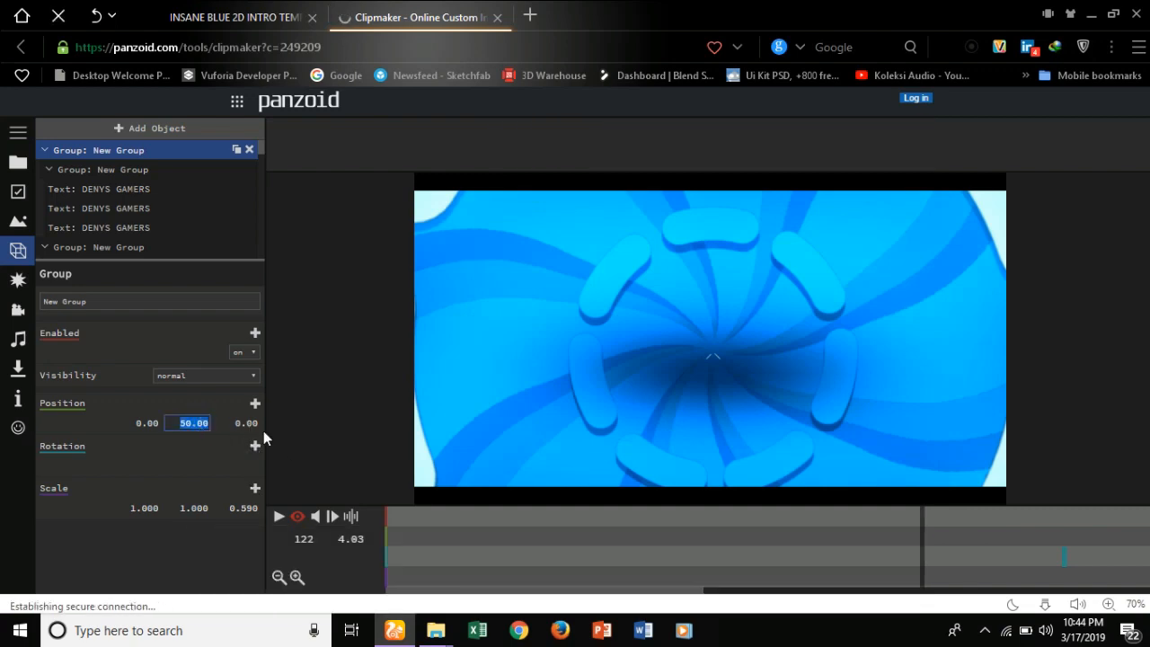
text(10)
key(Return)
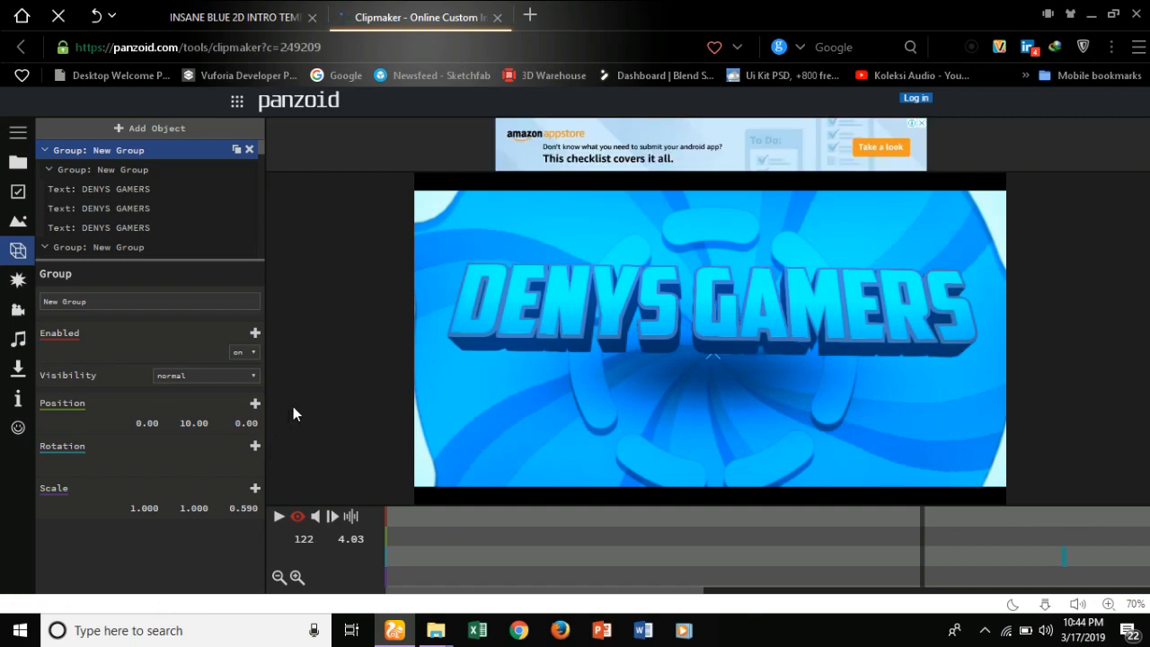
Step: Try a vertical position of -10 for the title group, and return it to 0
click(193, 422)
text(-10)
key(Return)
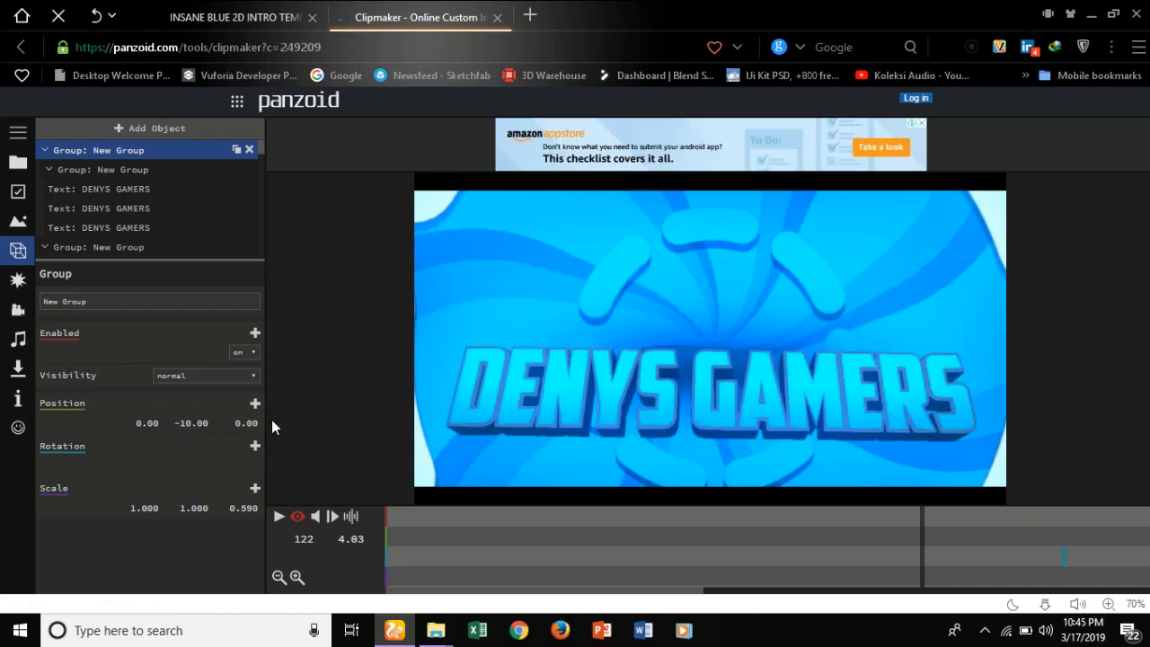
click(197, 419)
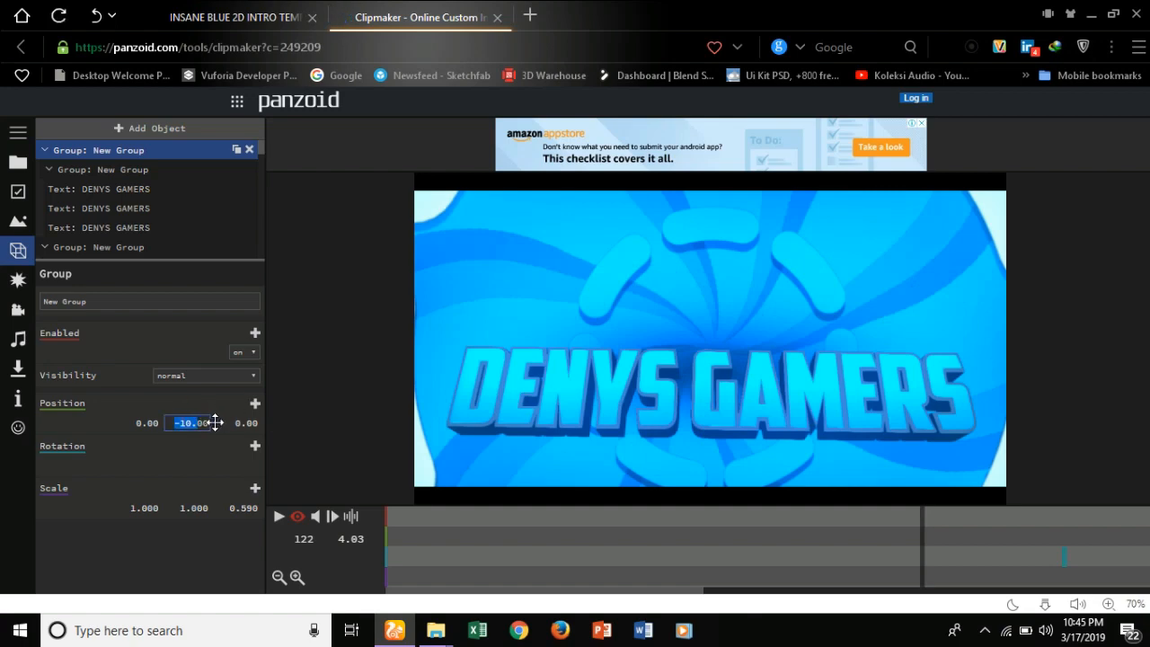
text(0)
drag(188, 421, 214, 423)
key(Return)
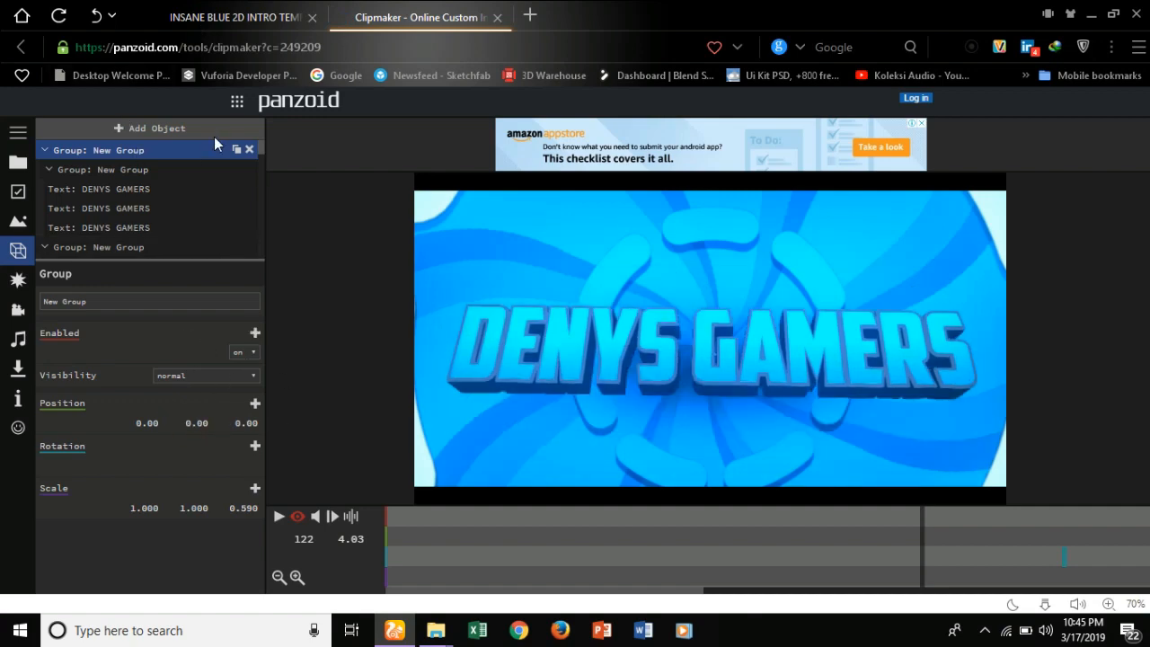
Step: Change the color of the first circle shape in the background group to dark red (#a9002a)
drag(261, 148, 261, 160)
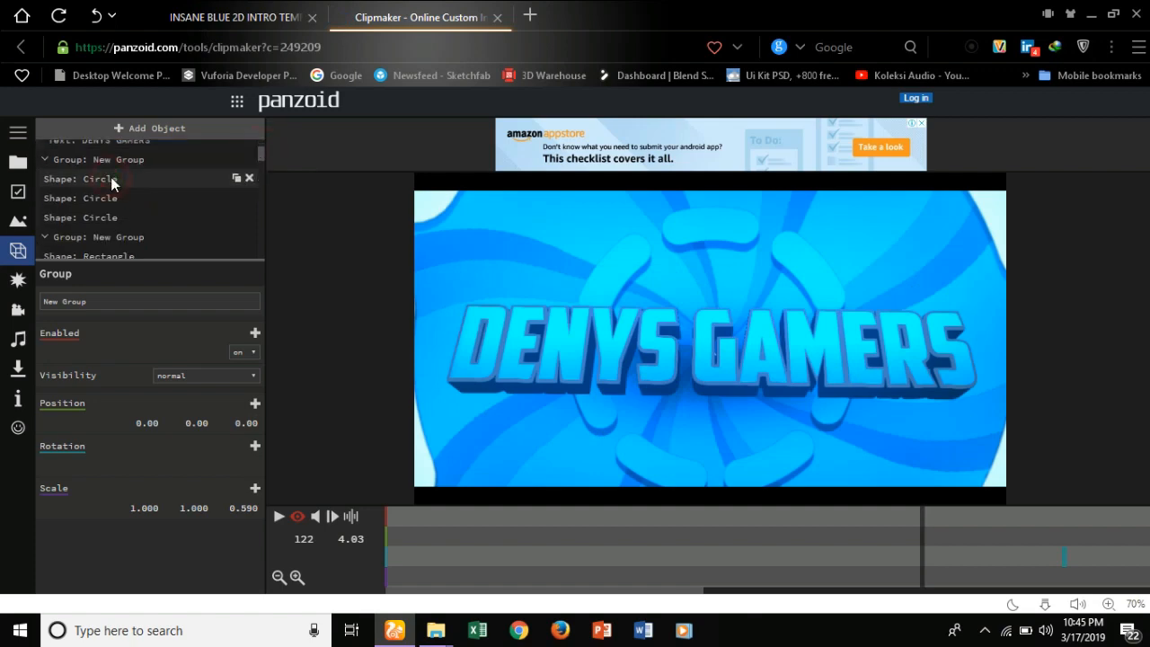
click(111, 177)
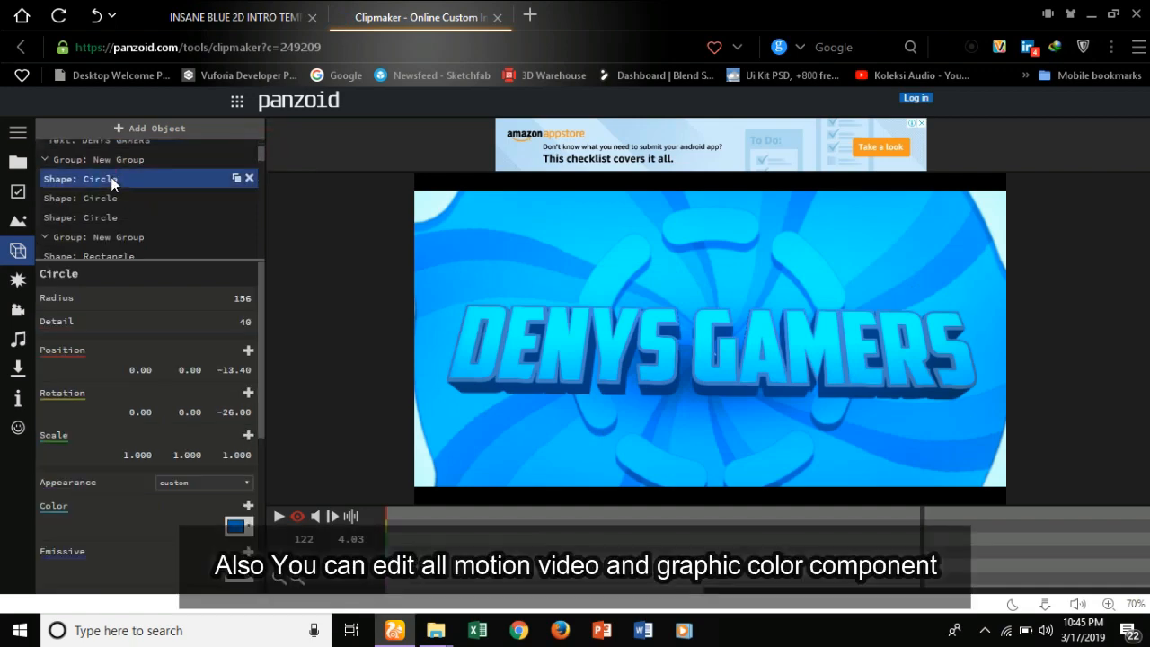
click(236, 528)
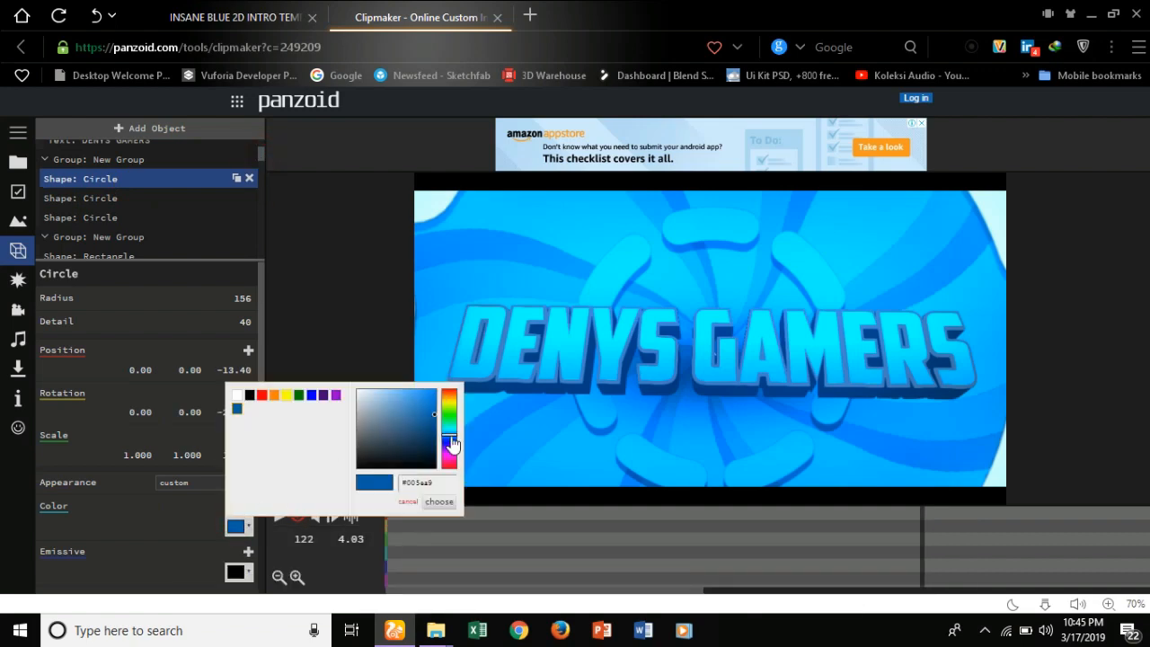
drag(450, 450, 451, 469)
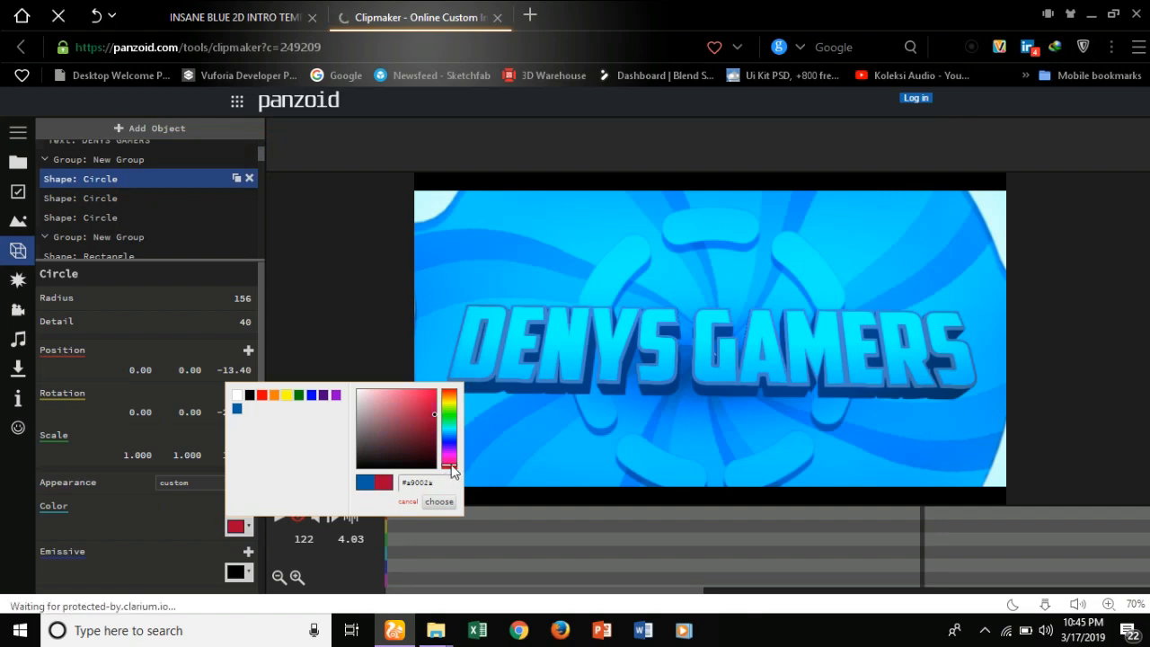
click(434, 483)
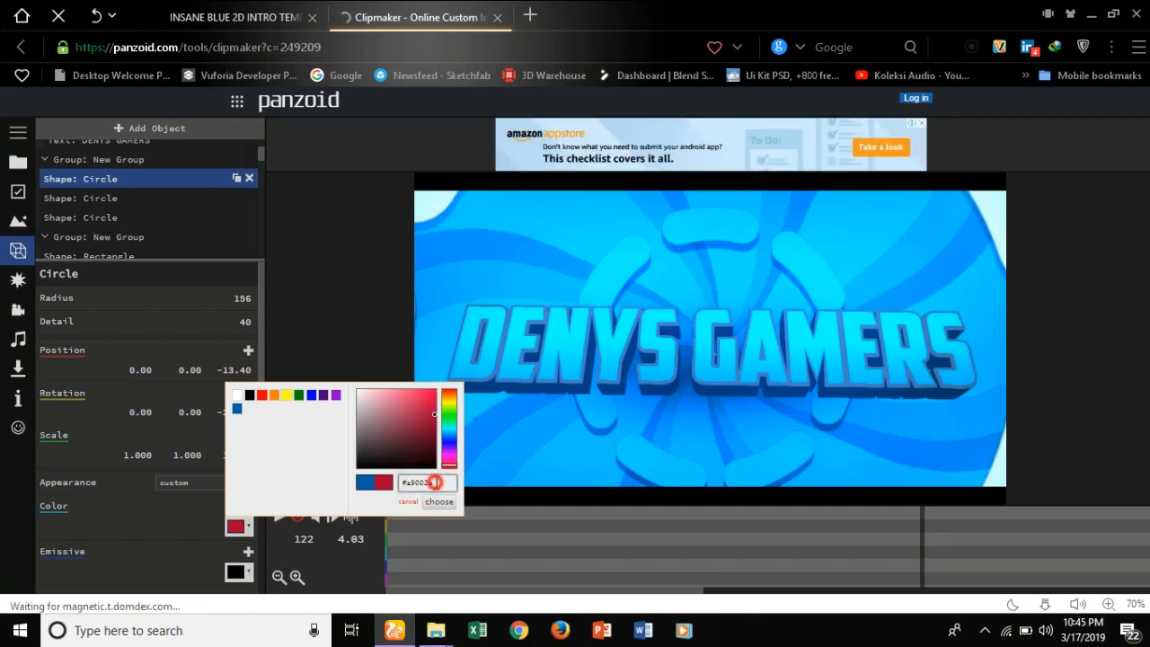
drag(434, 483, 376, 480)
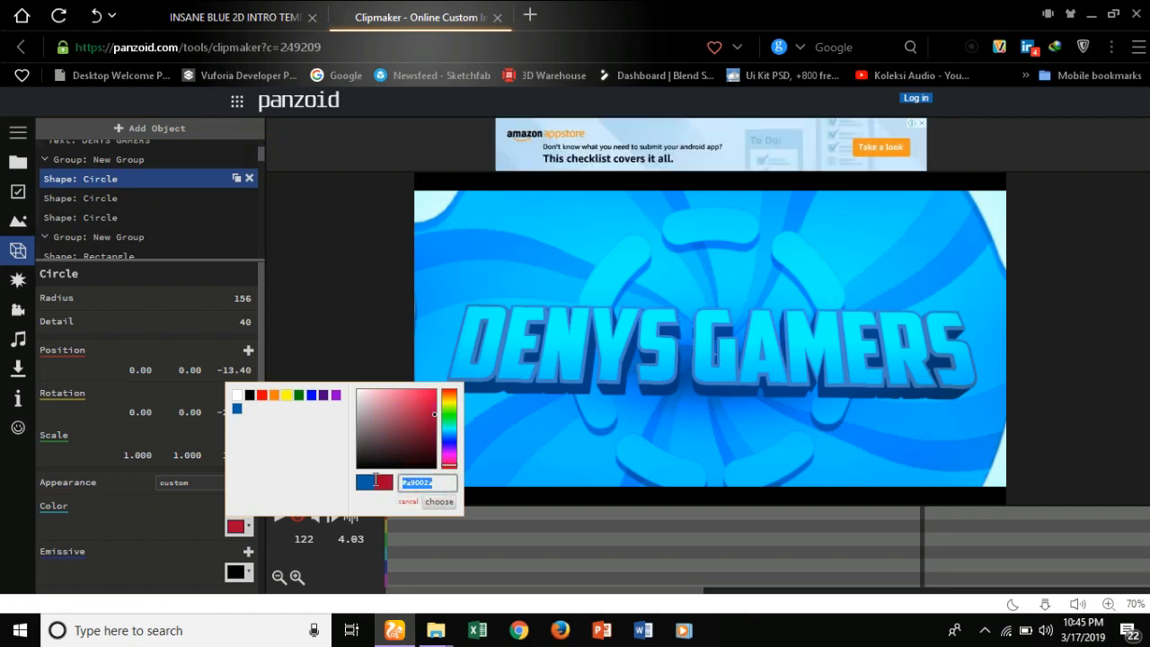
click(296, 334)
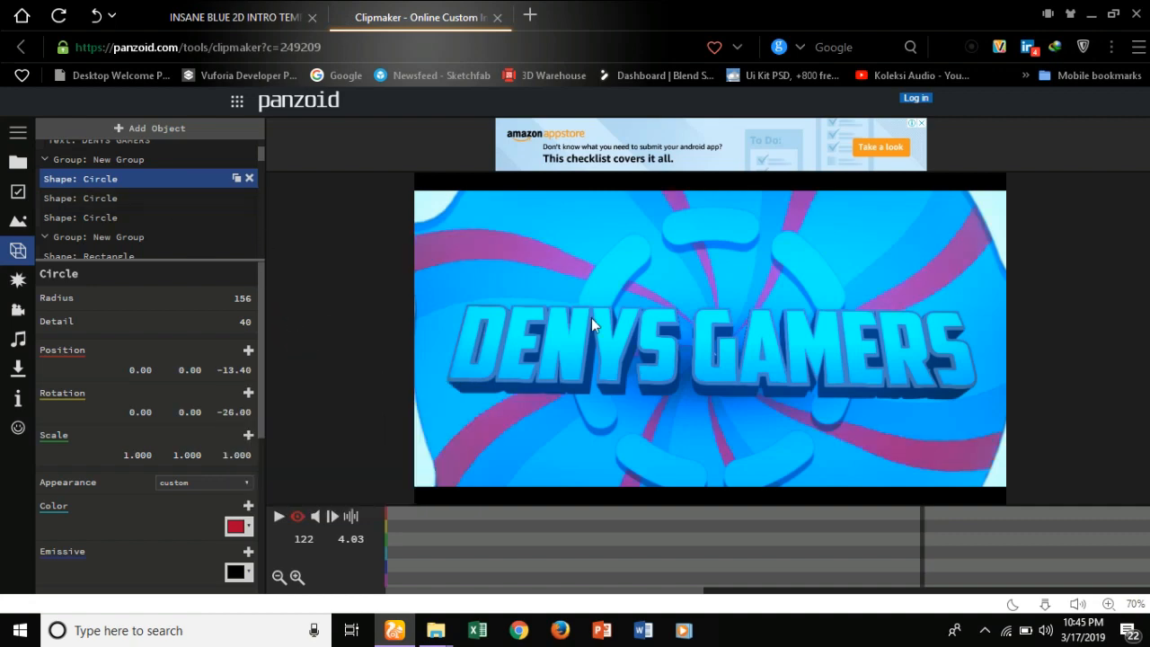
Step: Change the color of the second circle shape in the same group to deep blue (#2300b9)
click(116, 199)
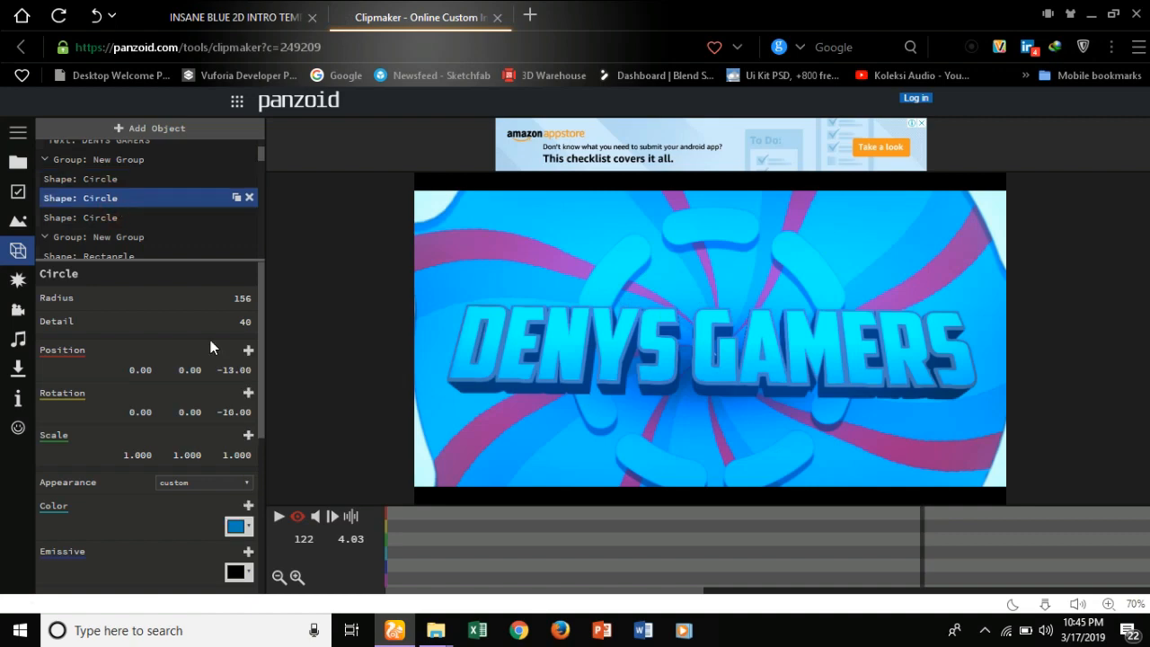
click(238, 529)
drag(451, 435, 449, 442)
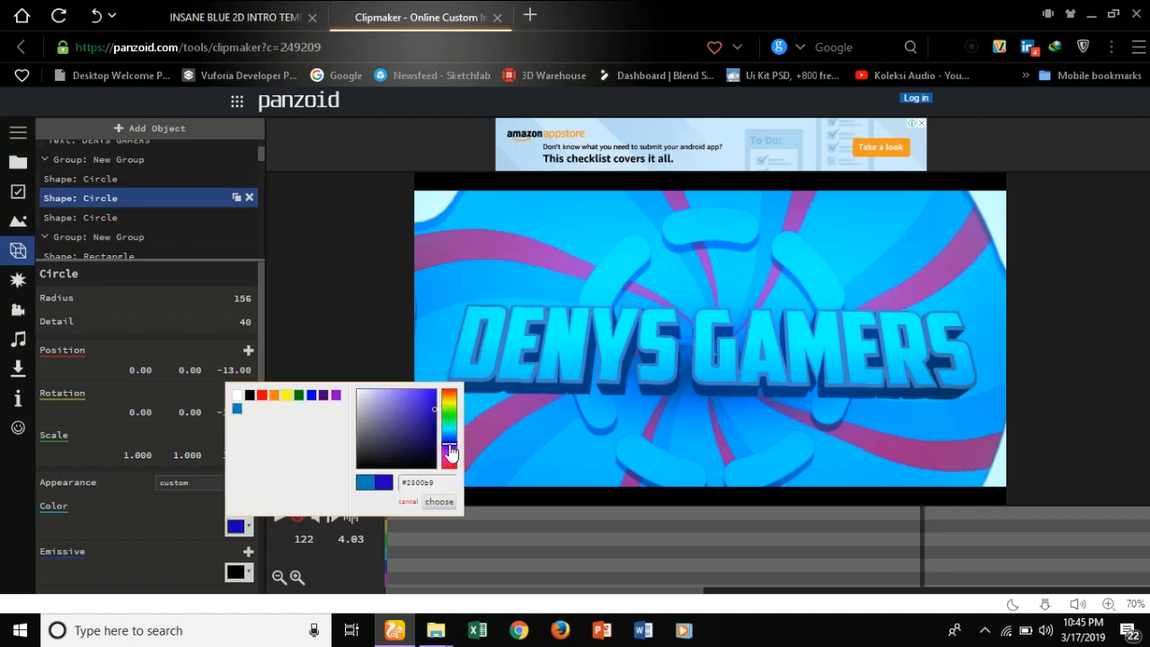
click(381, 337)
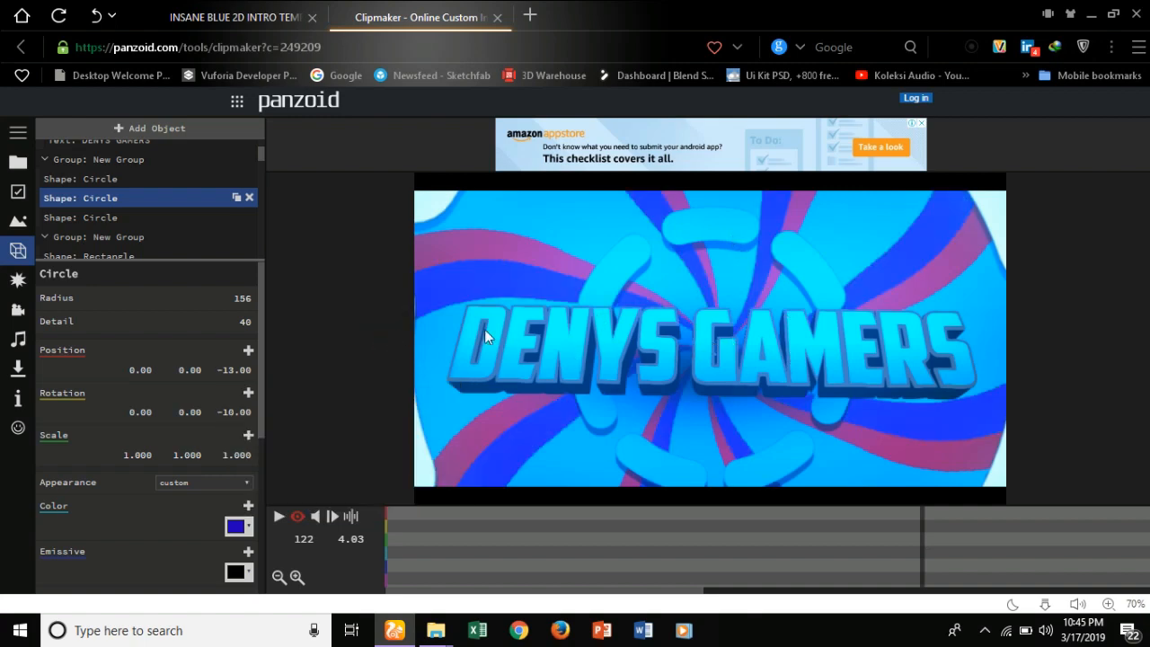
Step: Try a bright red color (#ff0033) on the third circle shape in the group
click(120, 218)
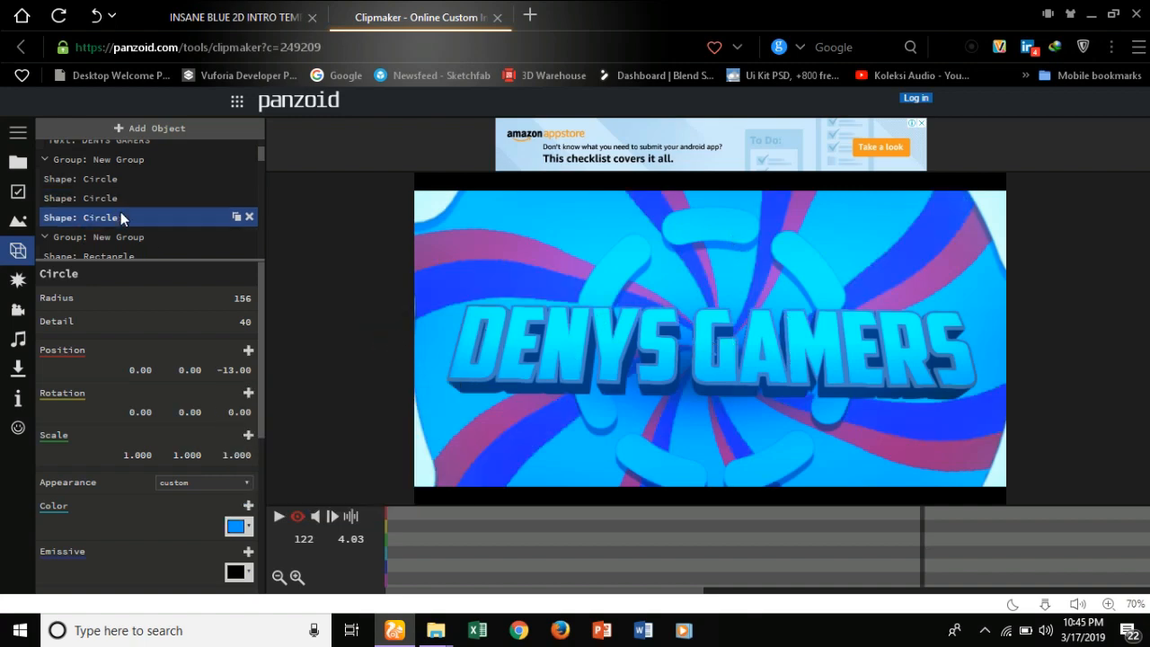
click(237, 526)
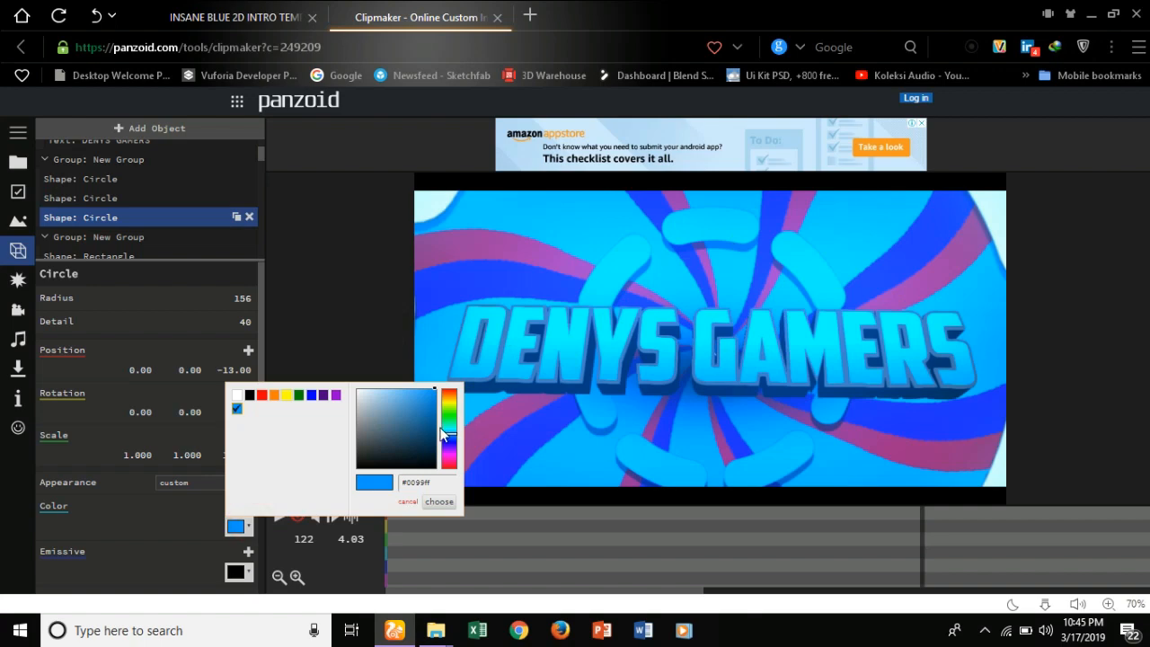
drag(446, 447, 452, 473)
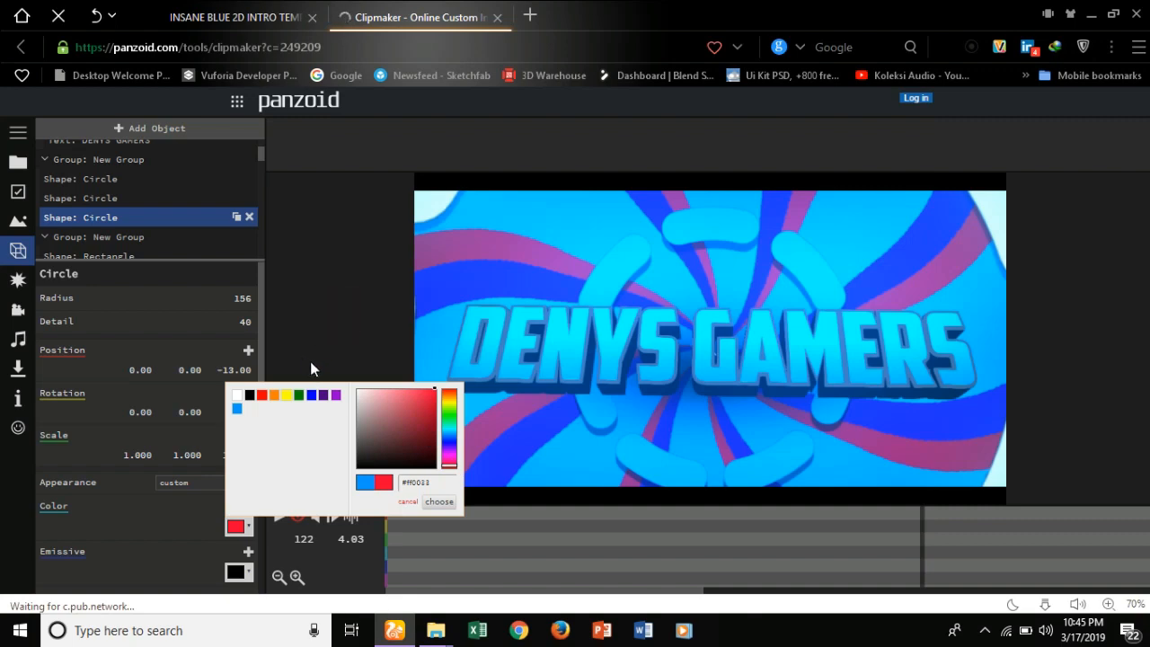
click(284, 319)
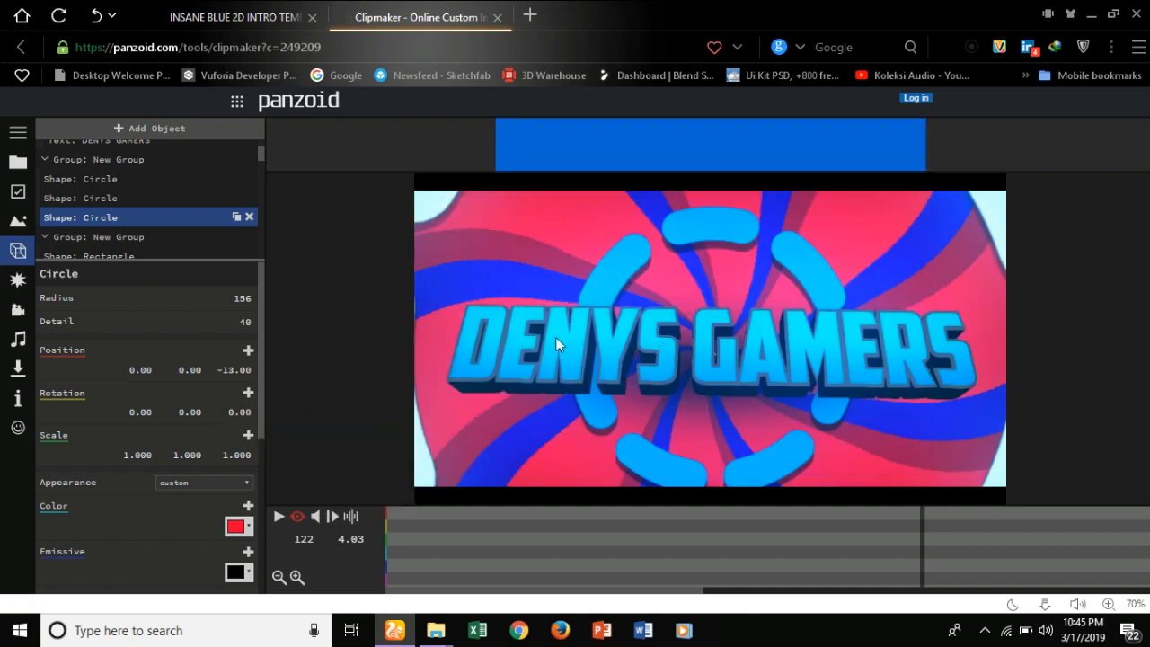
Step: Set the third circle shape's color to light blue (#009aff)
click(238, 526)
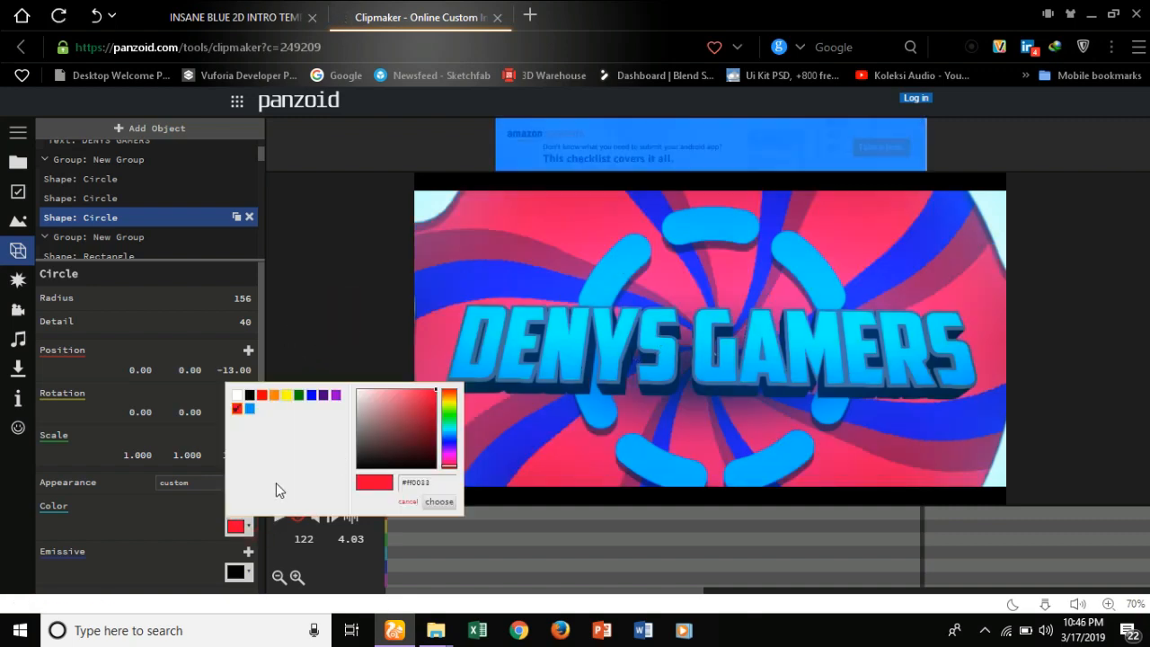
click(447, 438)
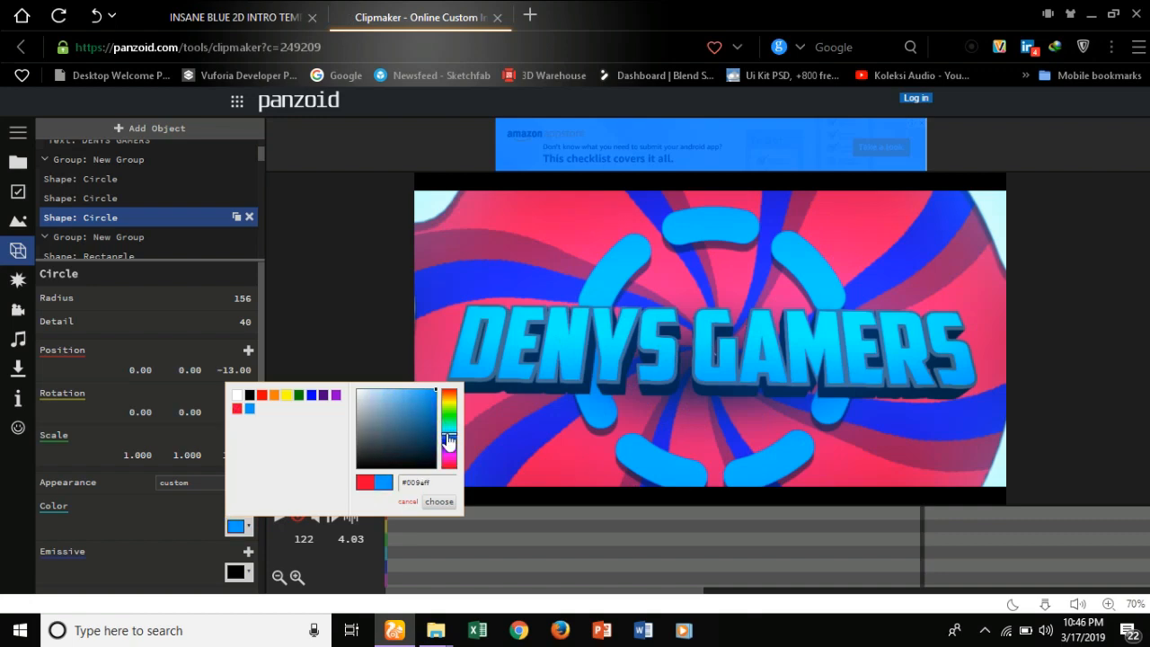
click(320, 326)
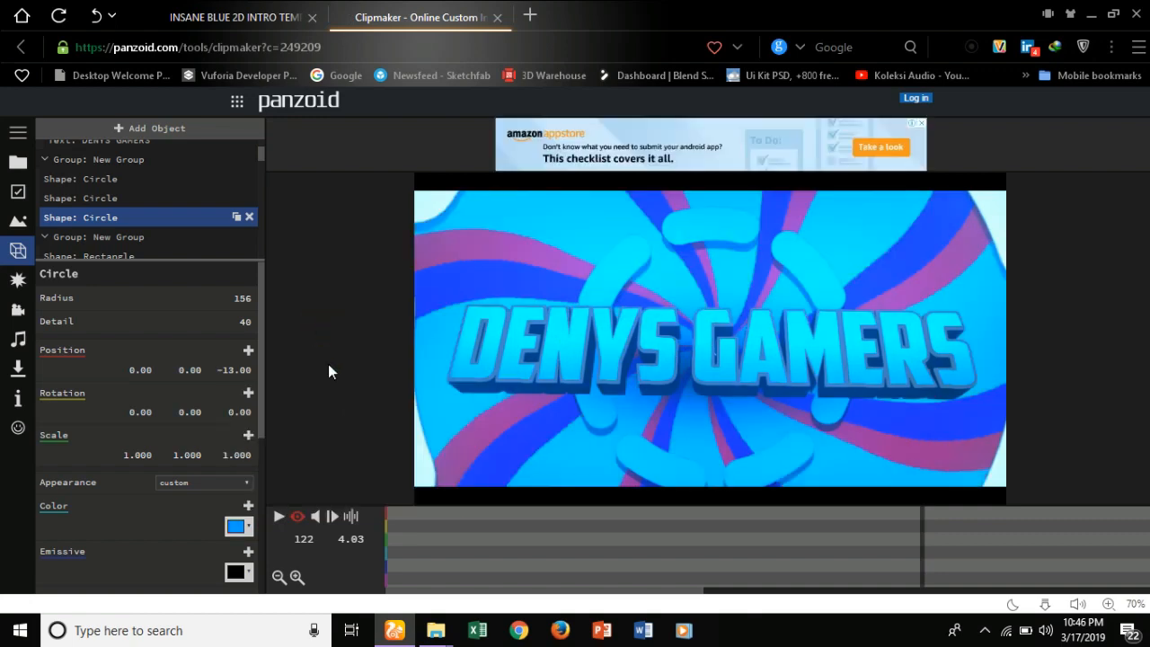
Step: Play the intro to preview the recolored background swirl, and stop the playback
click(279, 517)
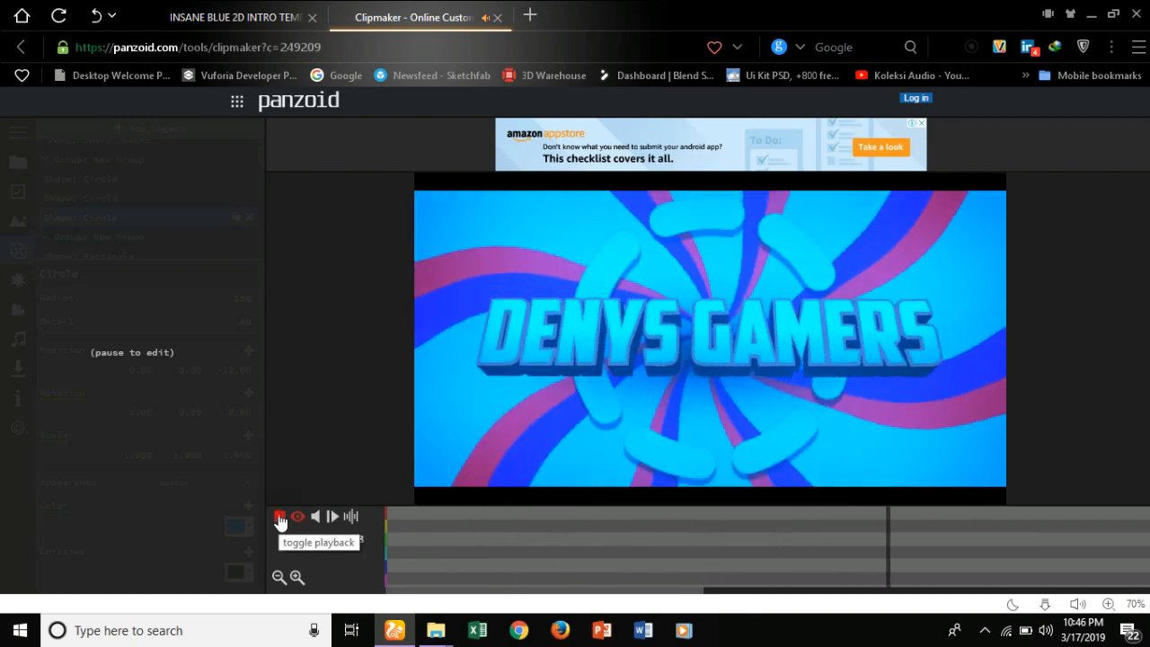
click(279, 519)
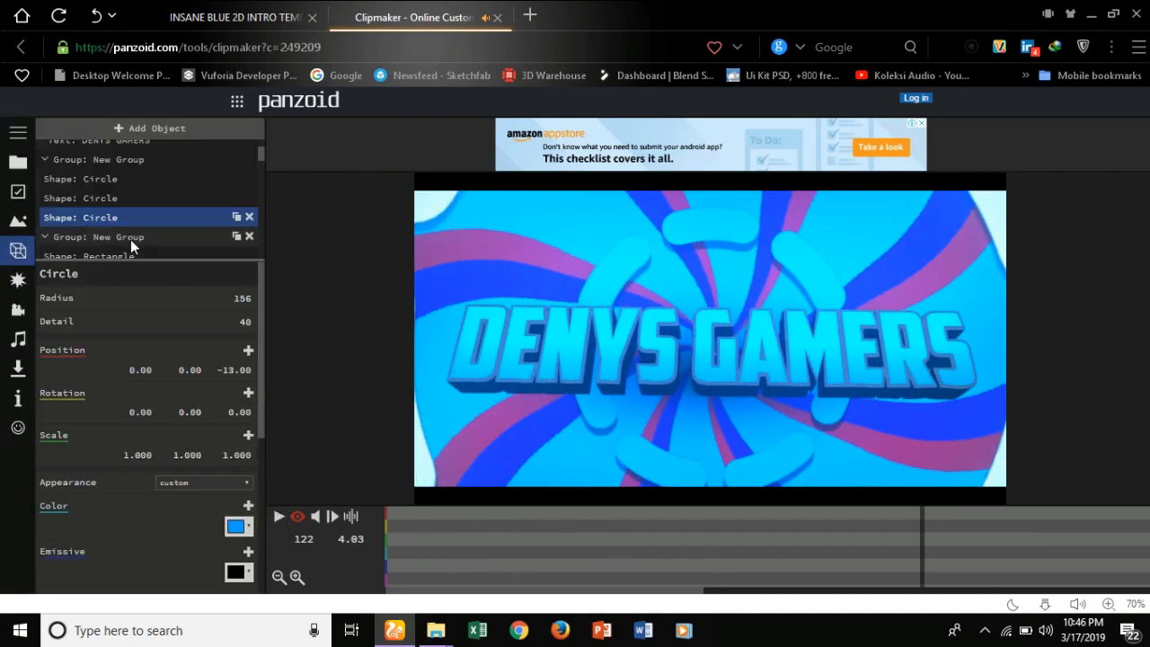
Step: Change the color of the rectangle shape in the group below the circles to red (#ff0000)
scroll(131, 229, down, 3)
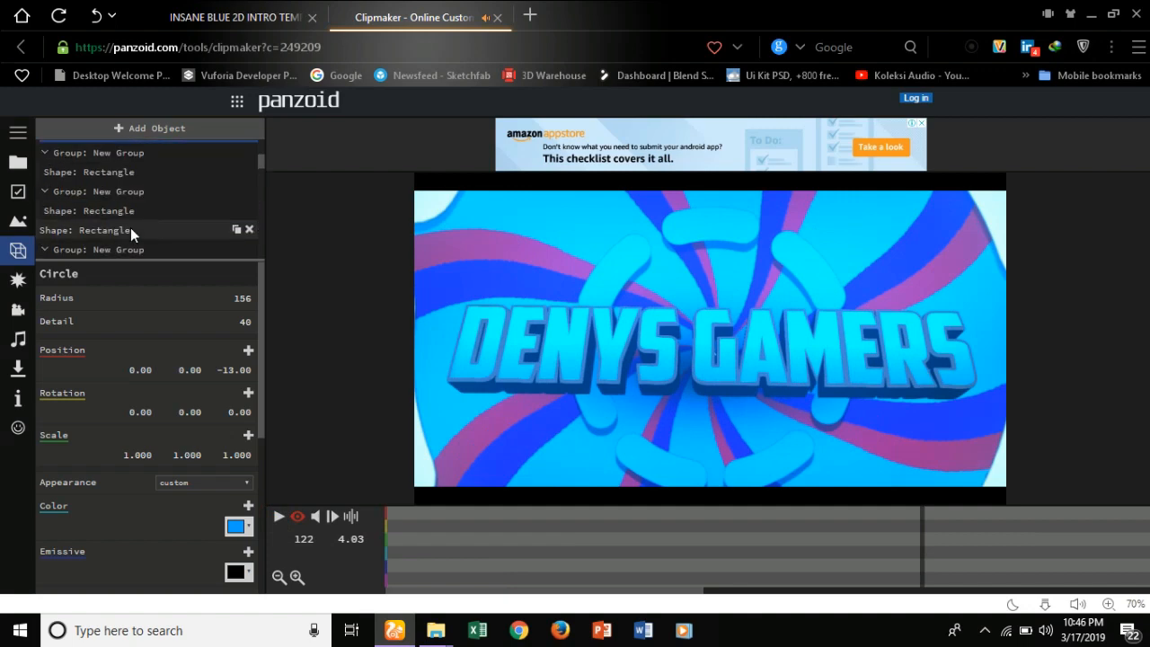
click(116, 173)
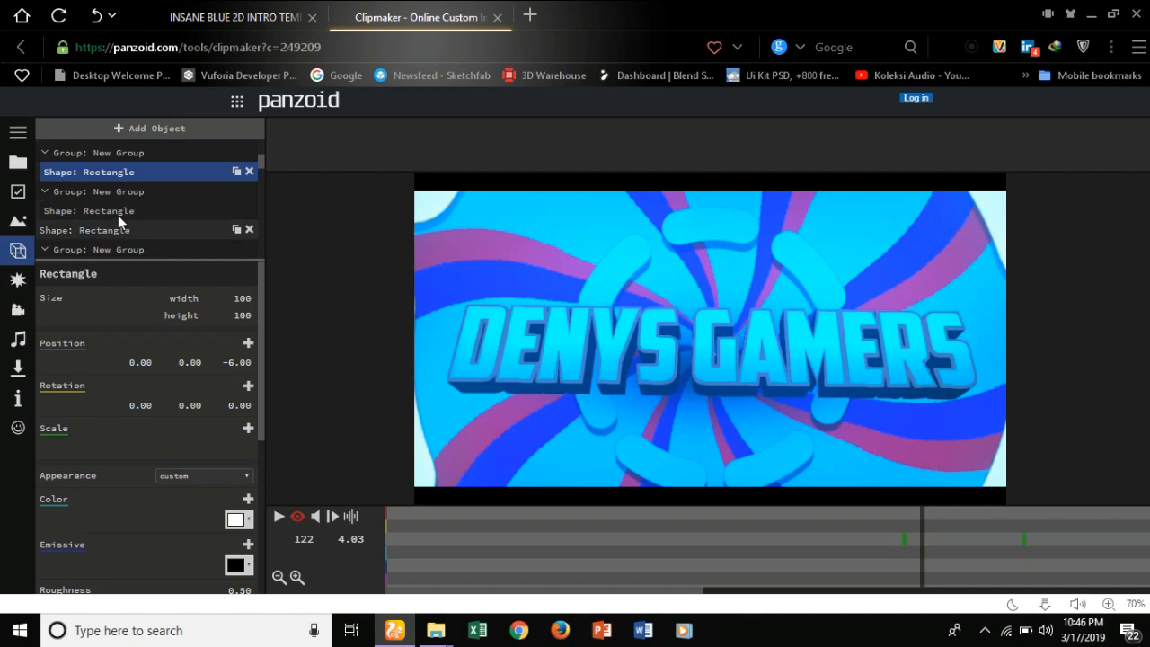
click(236, 521)
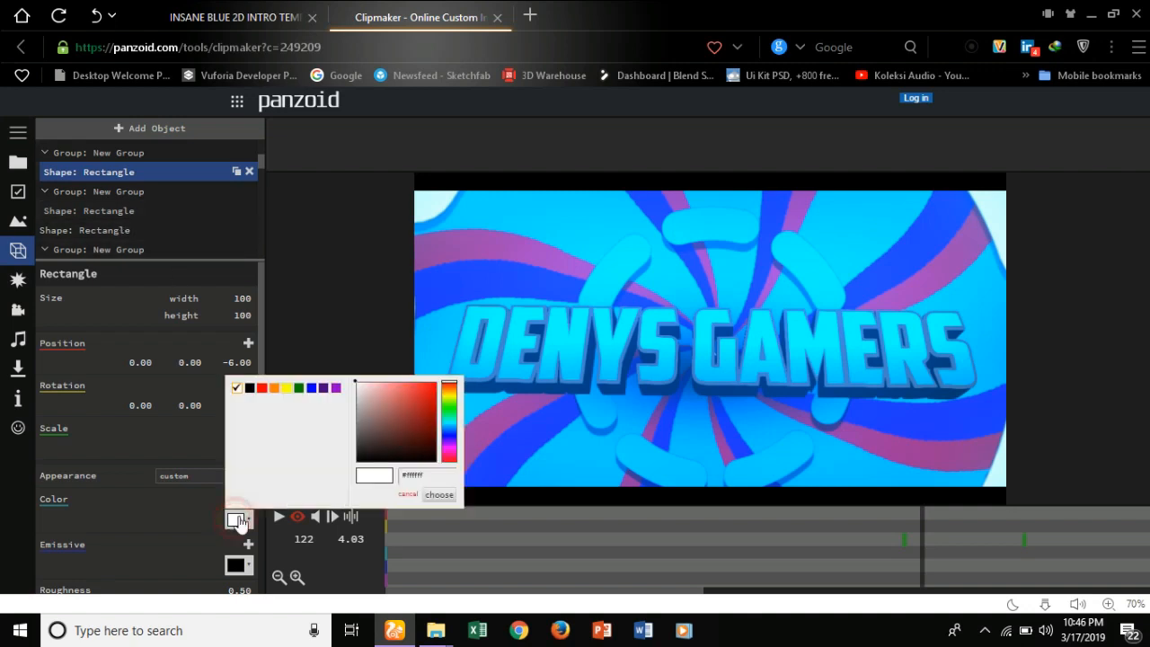
click(427, 382)
click(434, 378)
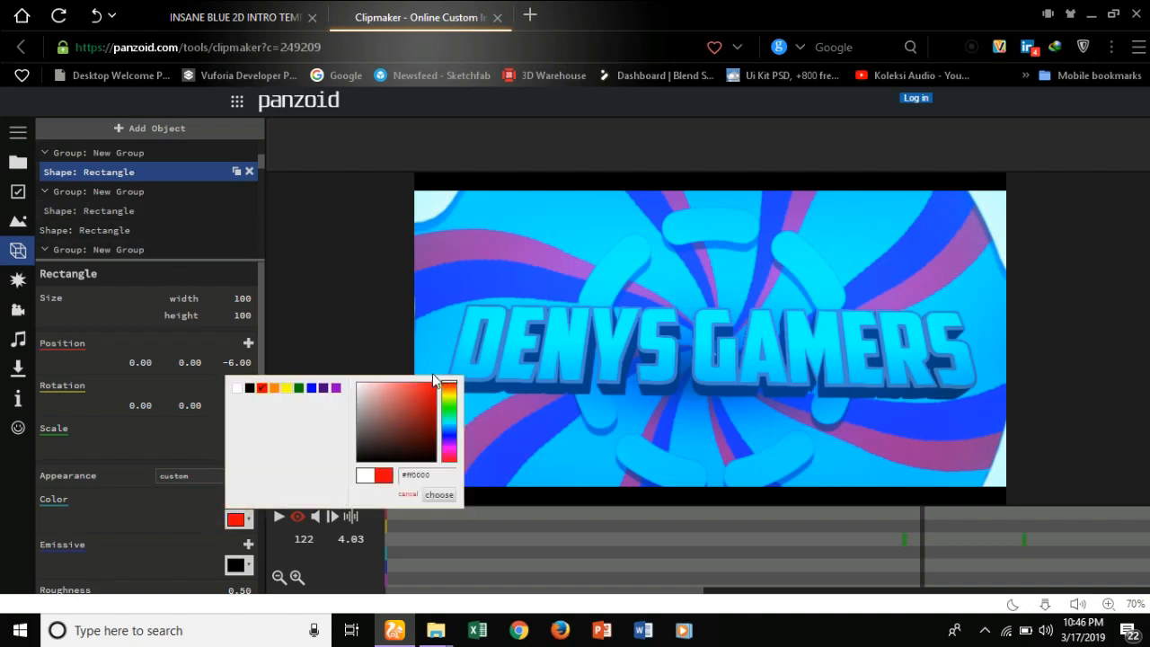
click(282, 312)
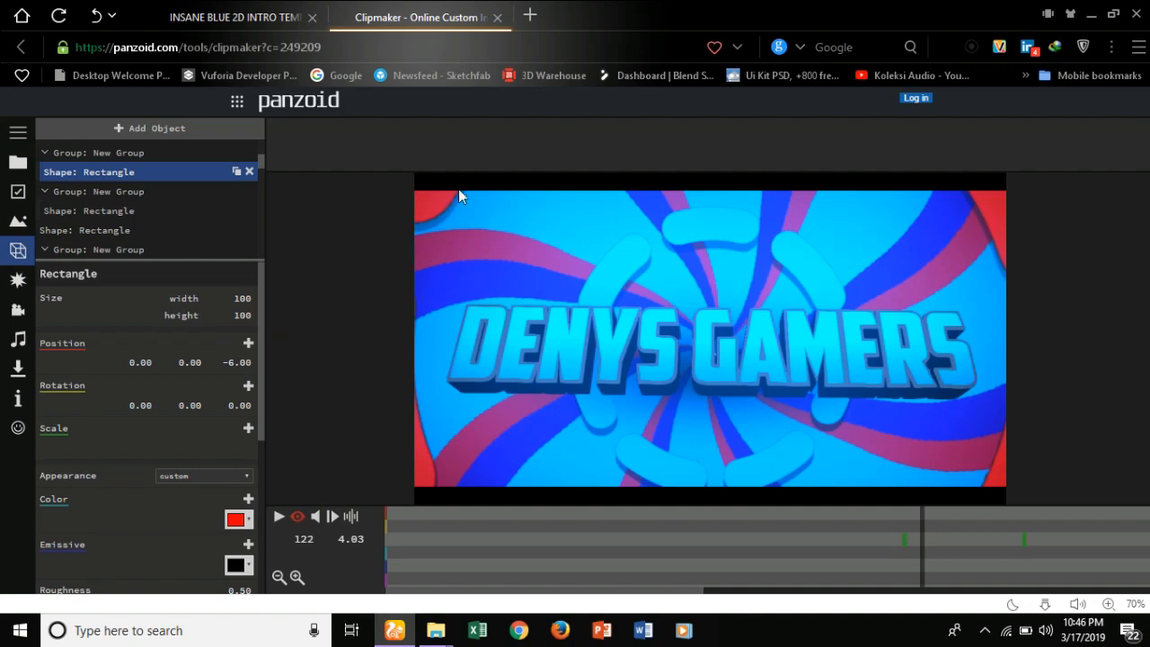
Step: Adjust the selected rectangle shape's color to a slightly different red (#ff0012)
click(248, 523)
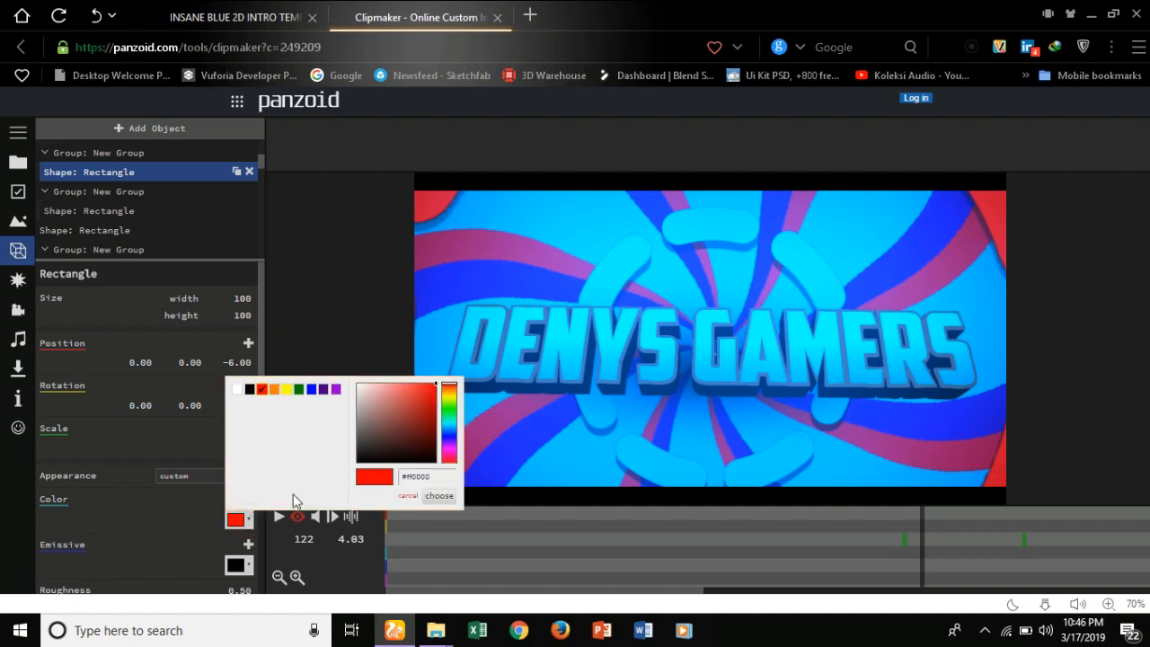
drag(452, 446, 449, 463)
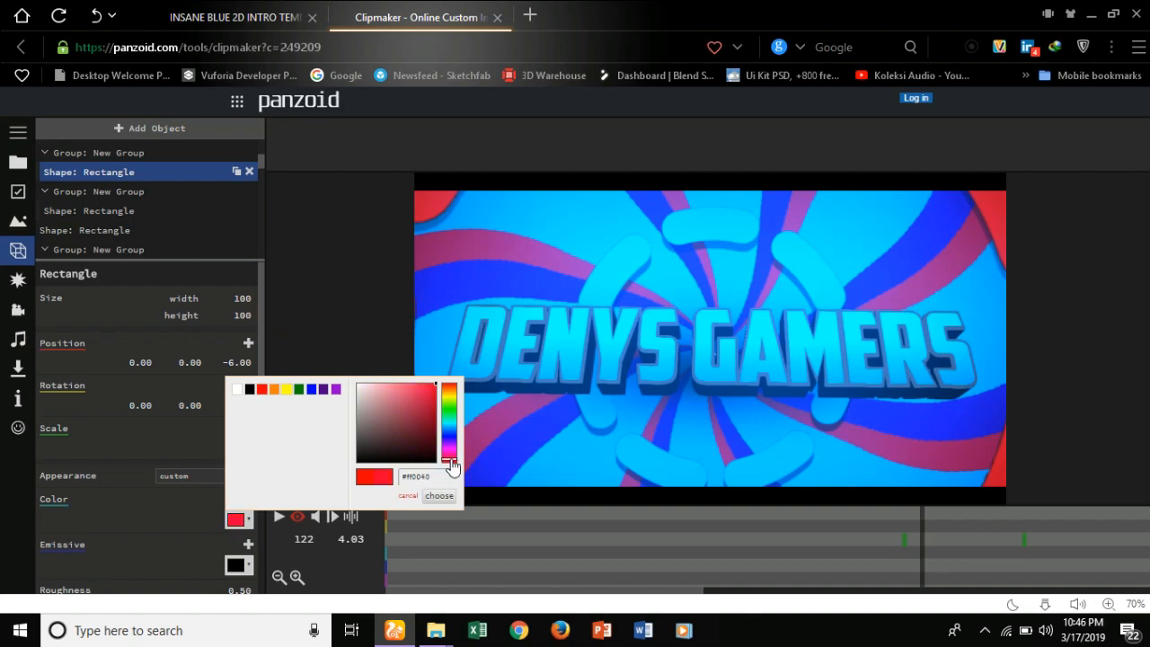
drag(452, 466, 452, 466)
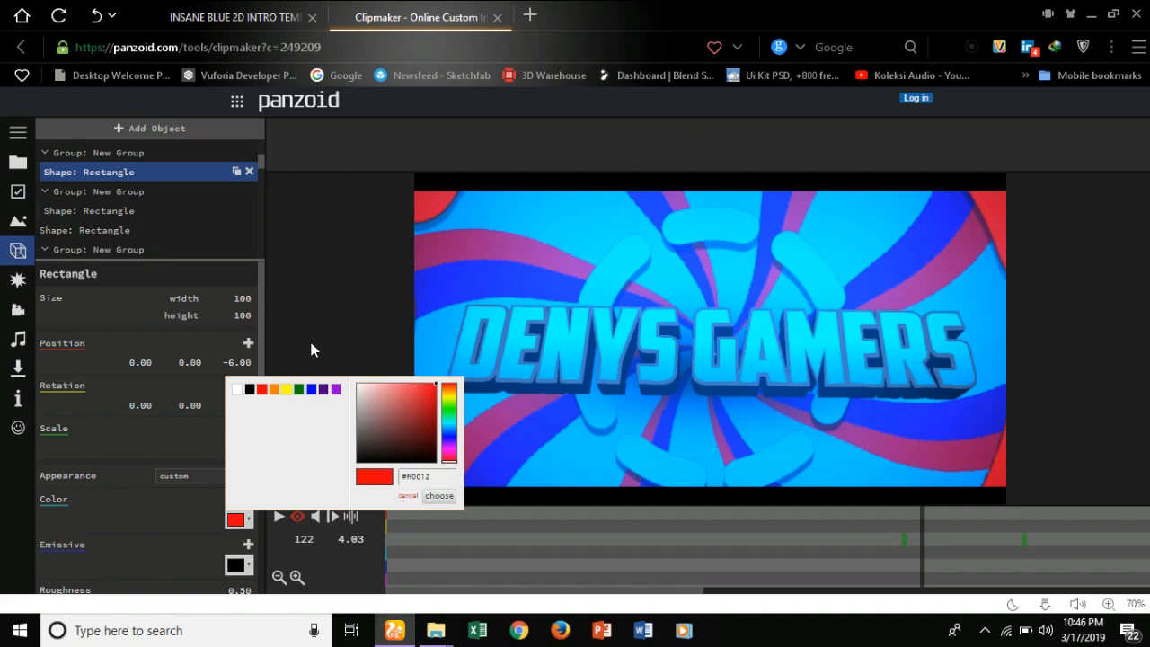
click(388, 373)
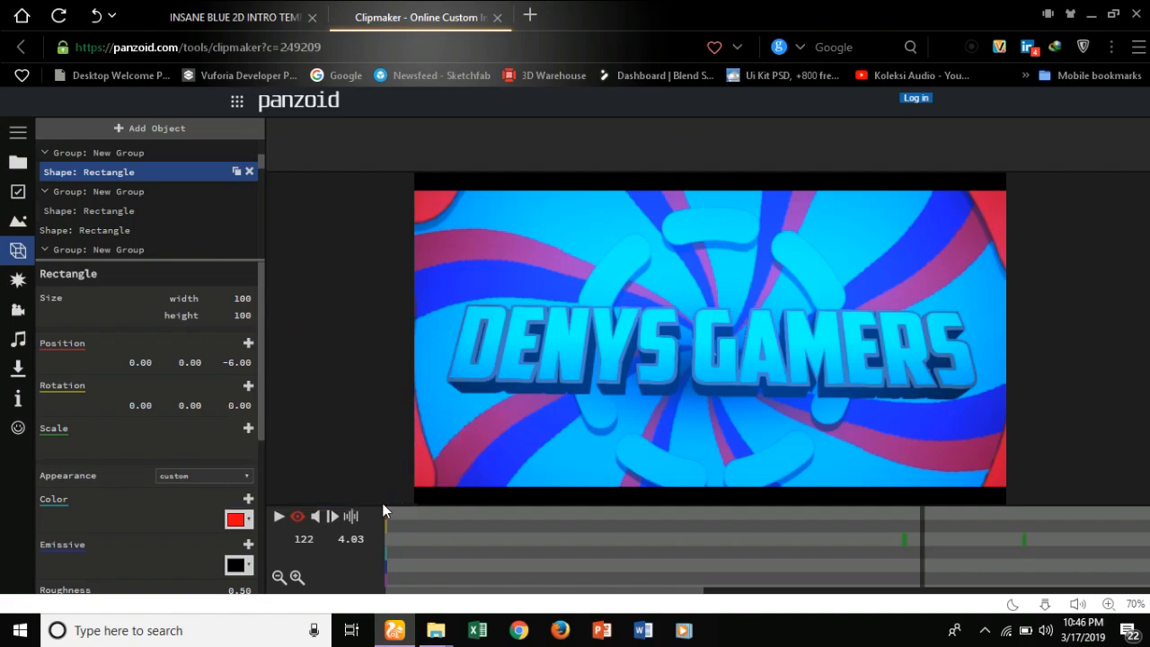
Step: Play the recolored intro through to its end as a preview, and stop the playback
click(280, 517)
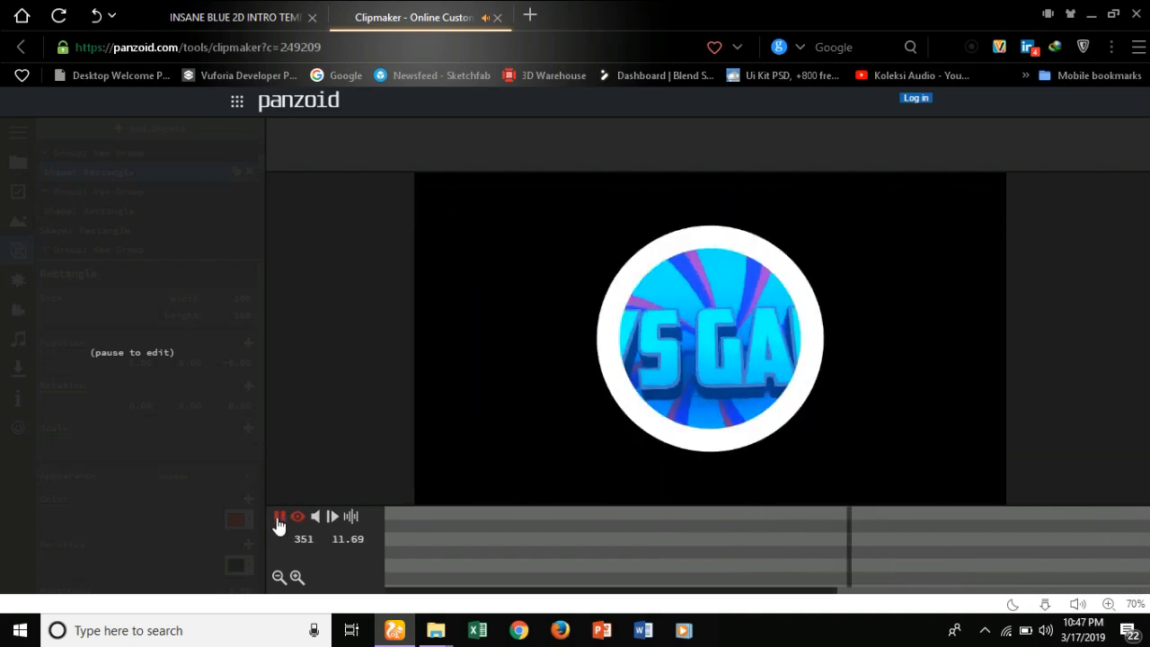
click(278, 518)
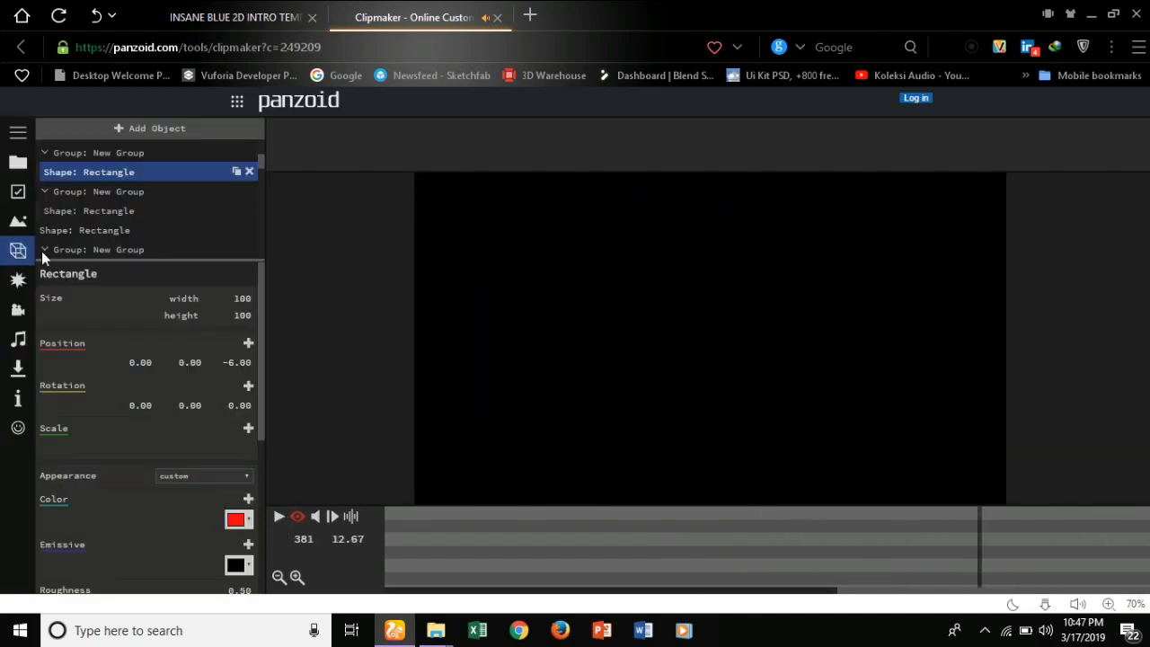
Step: Look through the remaining shapes and groups in the project, and open the audio track settings
scroll(263, 197, down, 2)
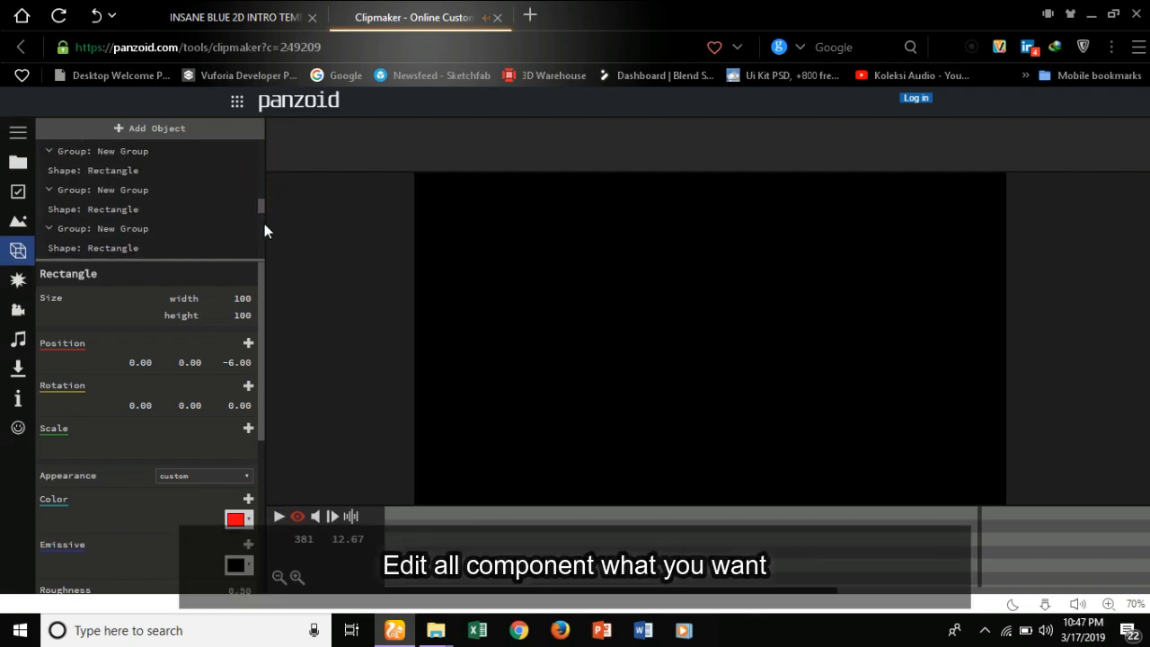
scroll(262, 243, down, 3)
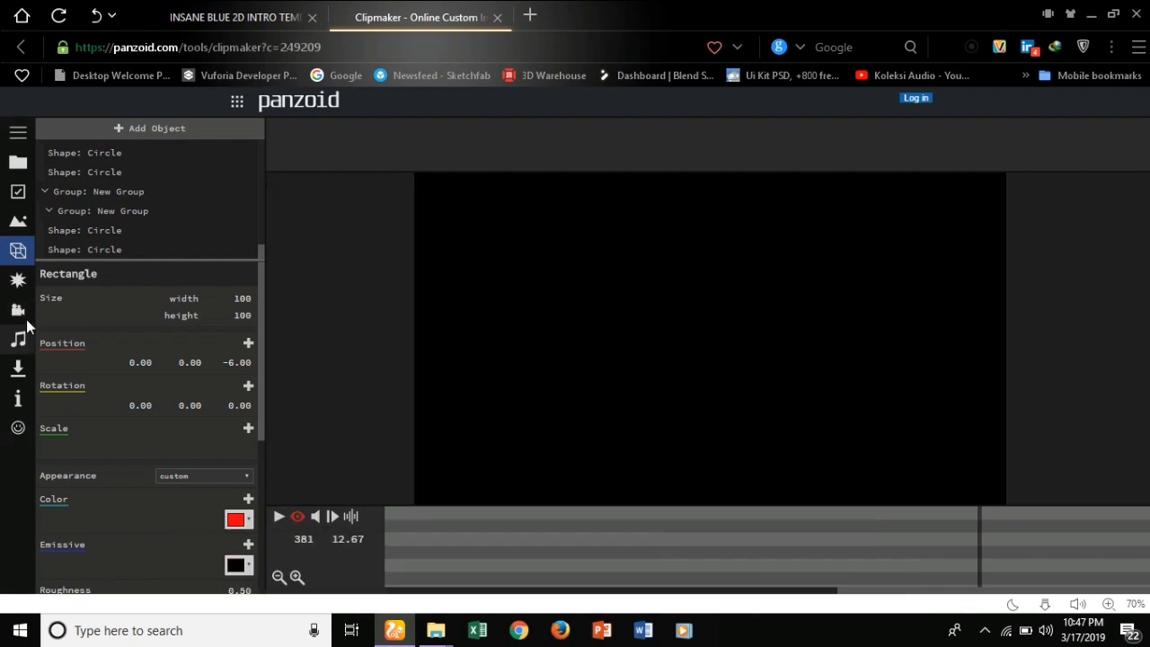
click(18, 342)
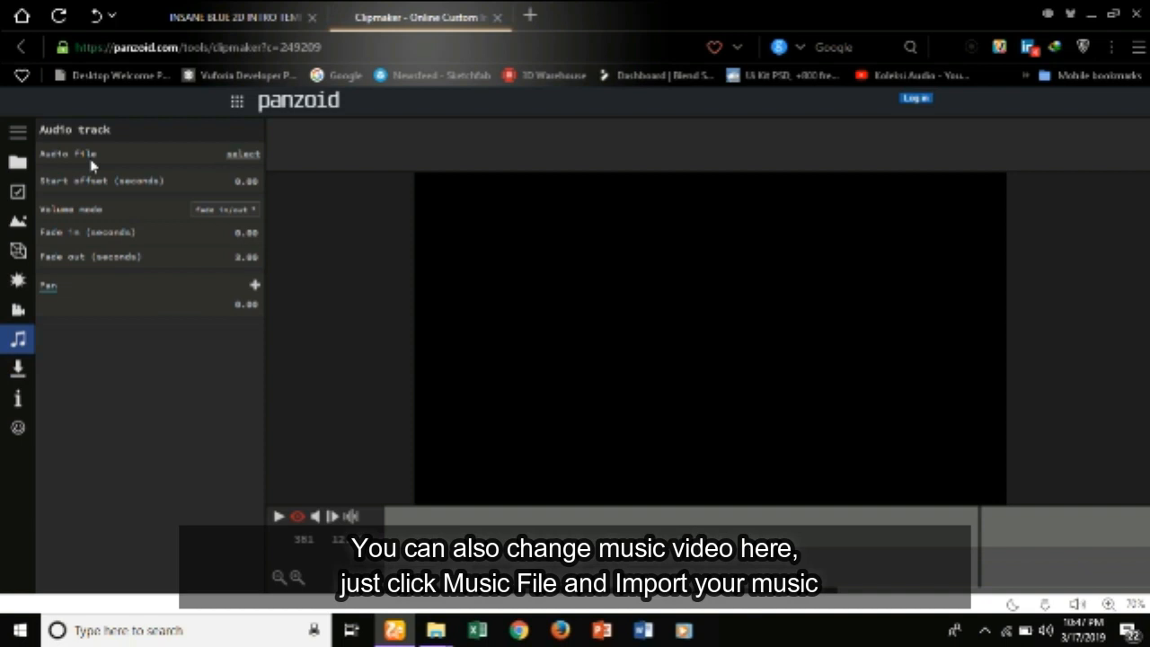
Step: Set the video resolution to 1280x720 (720p) and keep the frame rate at 30
click(17, 192)
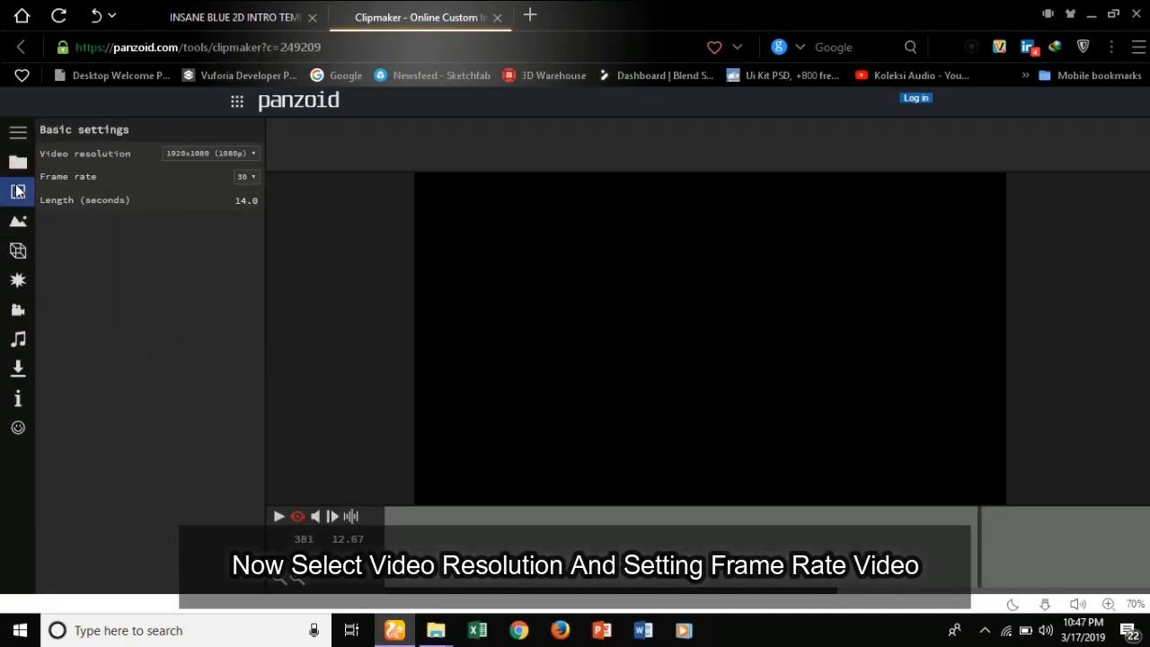
click(219, 153)
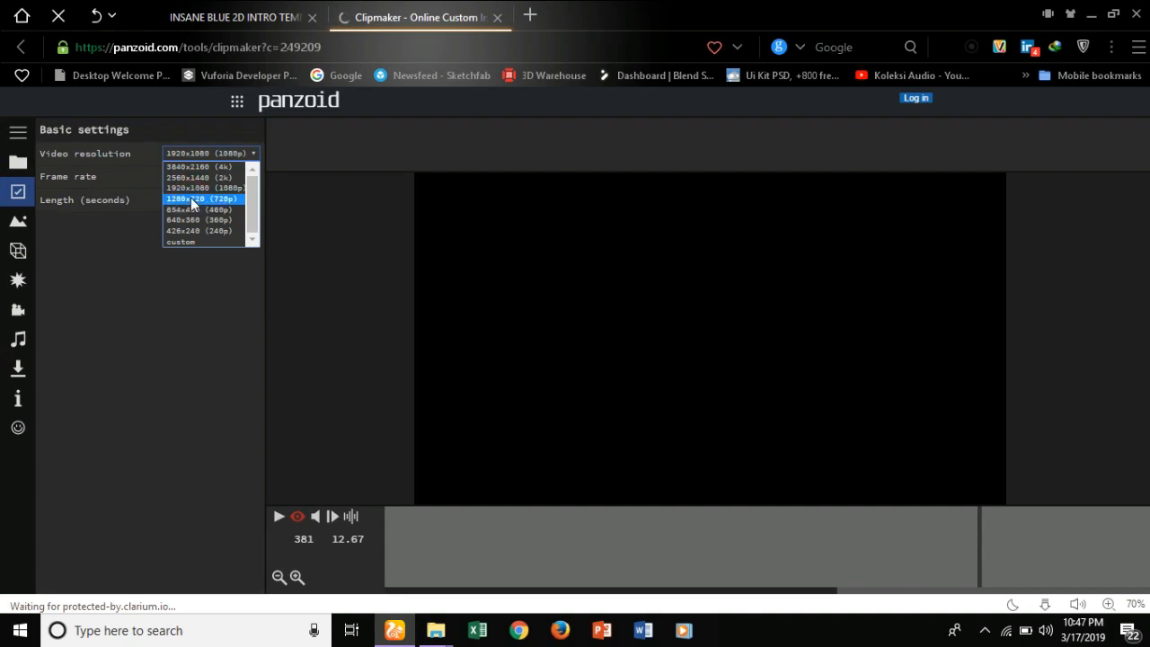
click(191, 198)
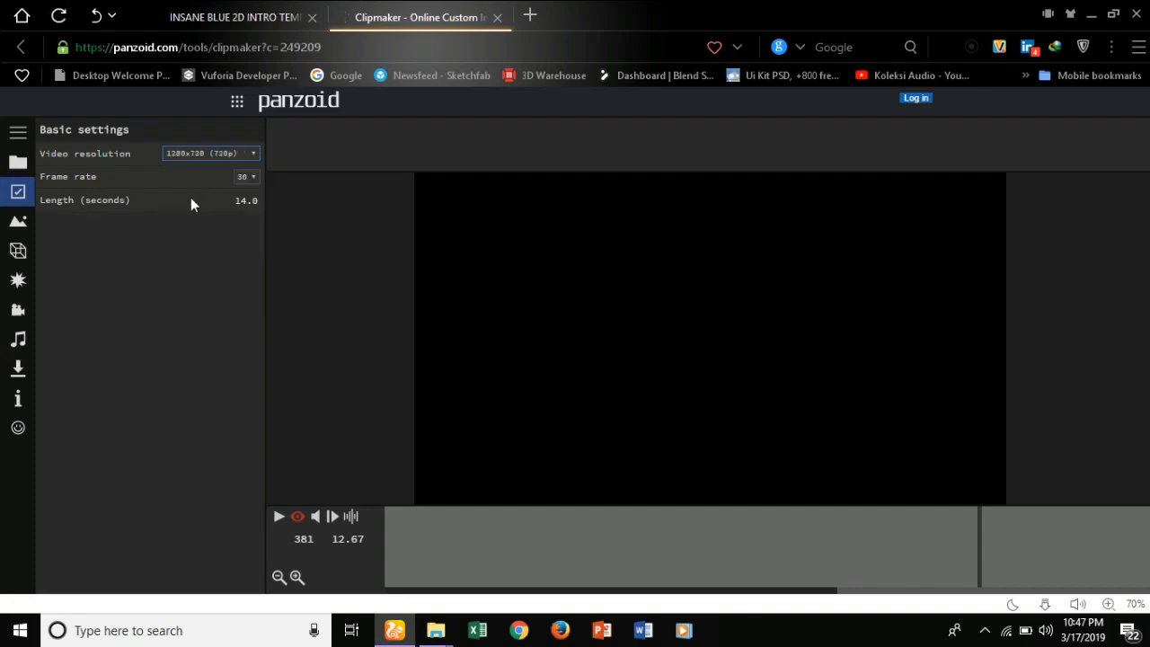
click(254, 177)
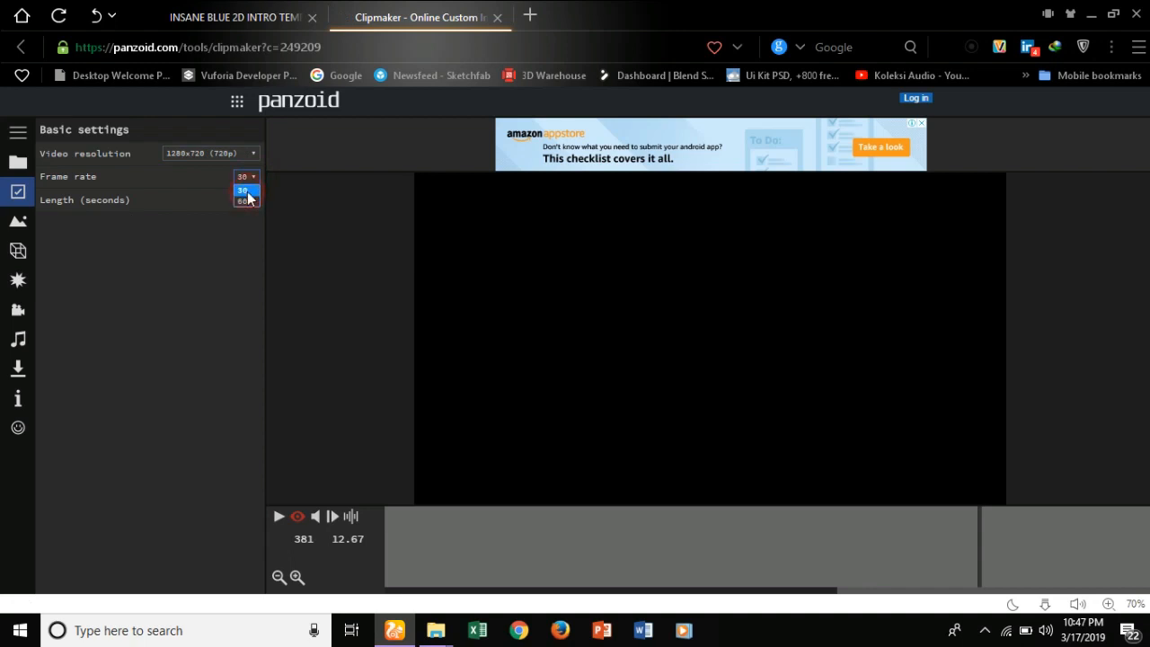
click(247, 192)
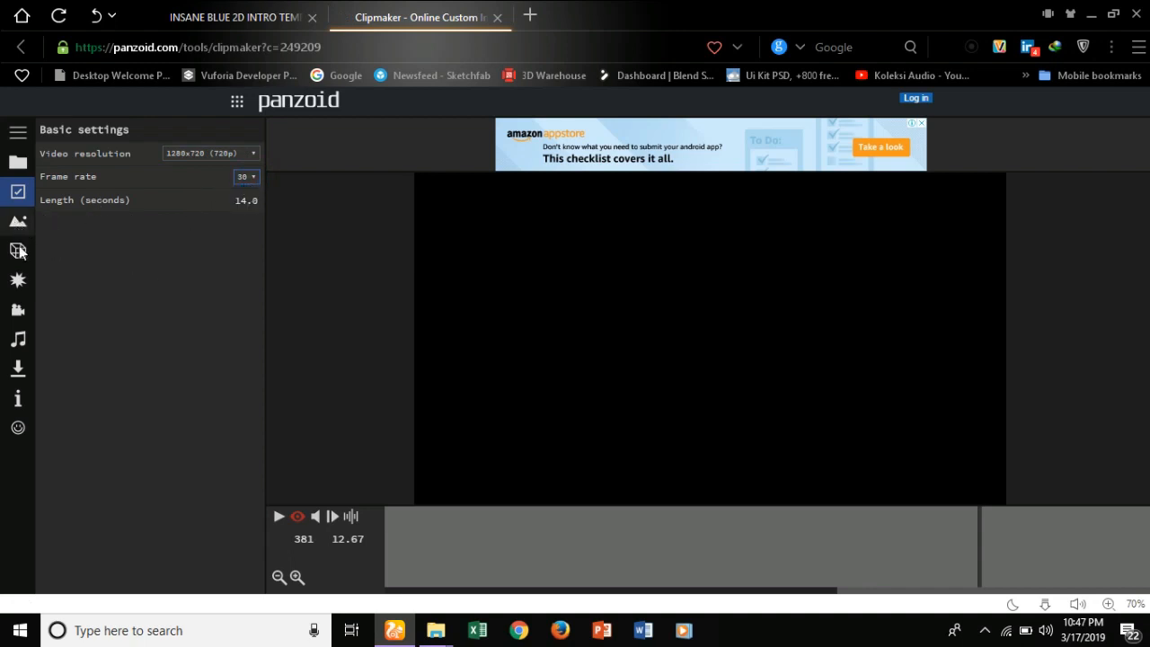
Step: Render the intro video in the .mkv (vp8/opus) format with the balanced mode
click(20, 369)
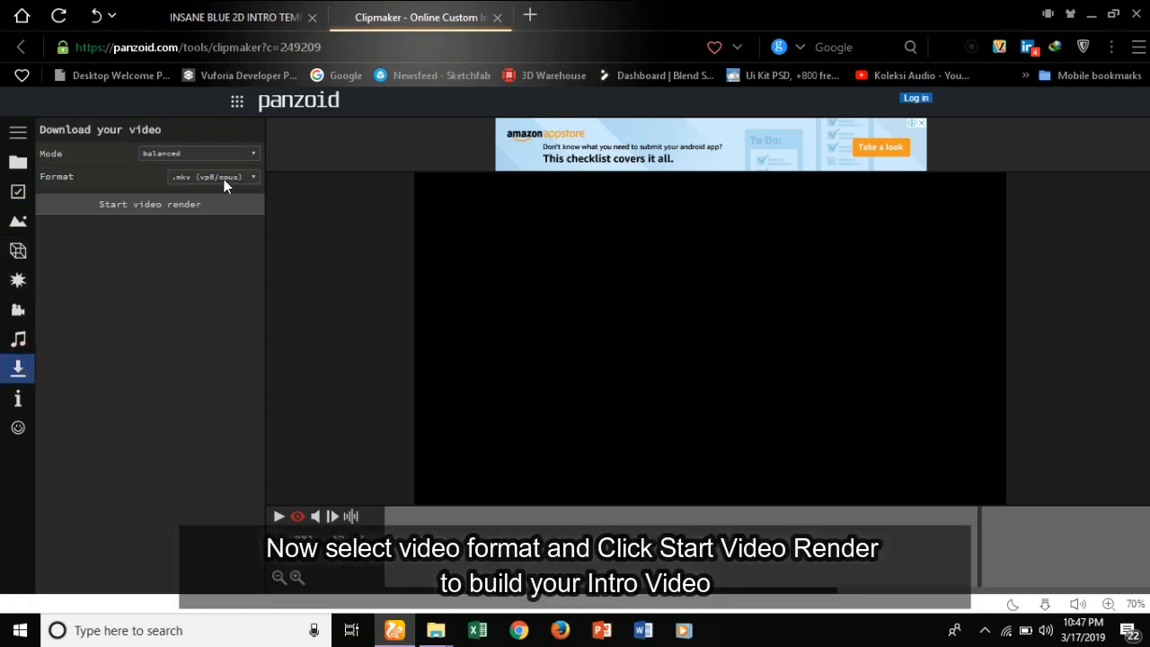
click(250, 178)
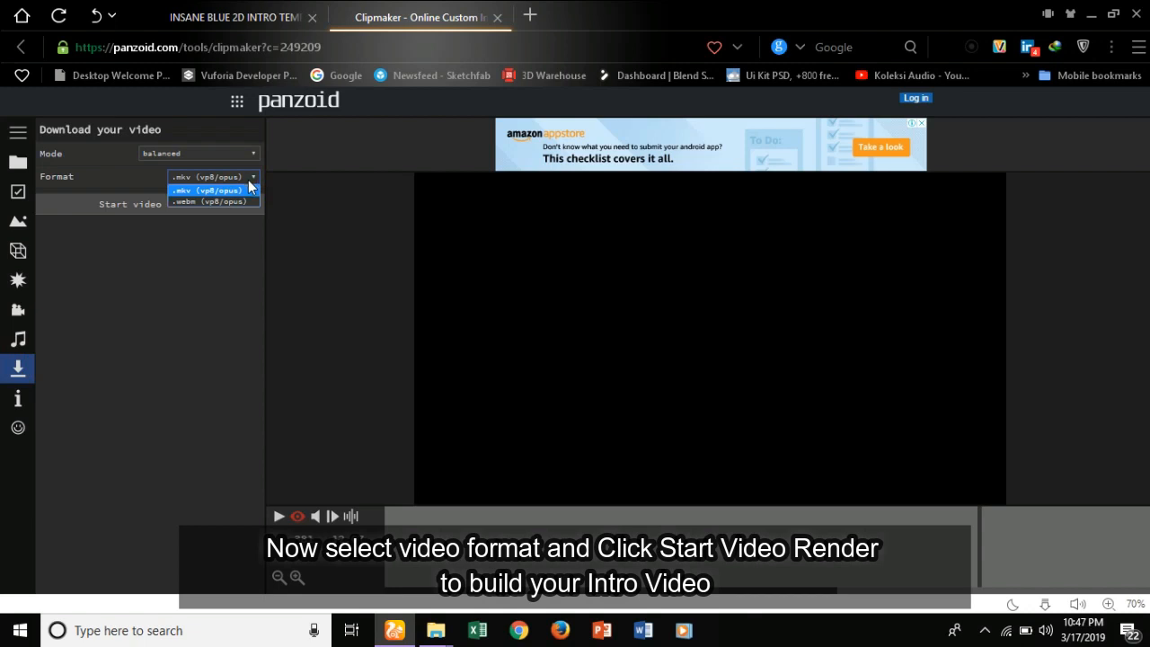
click(199, 192)
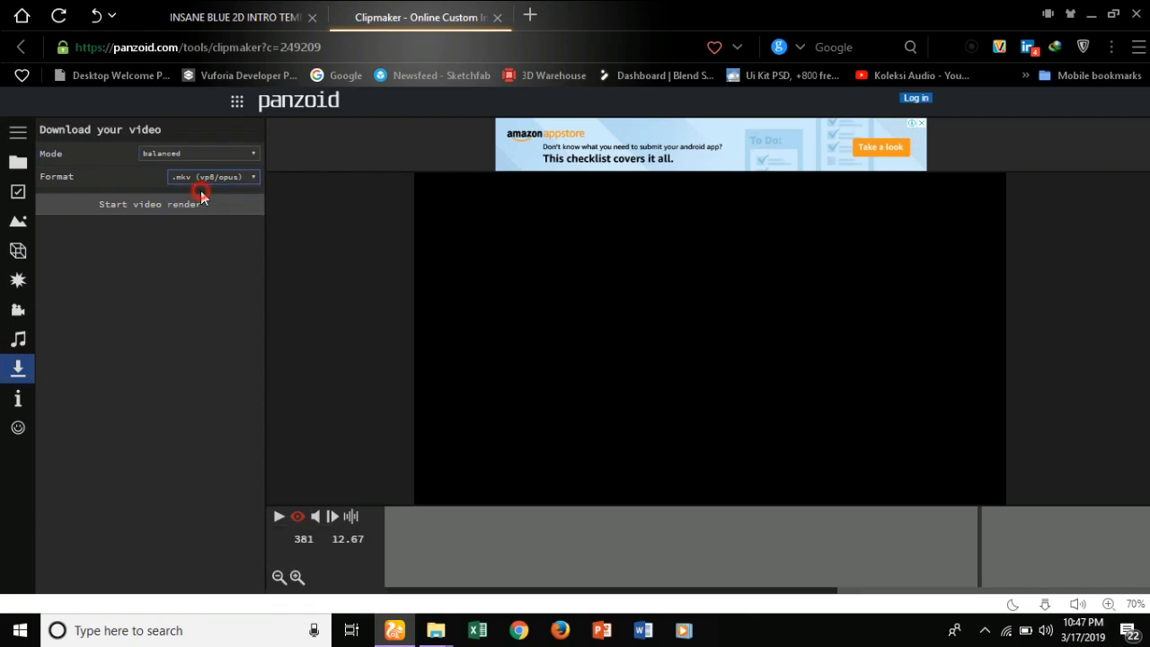
click(138, 207)
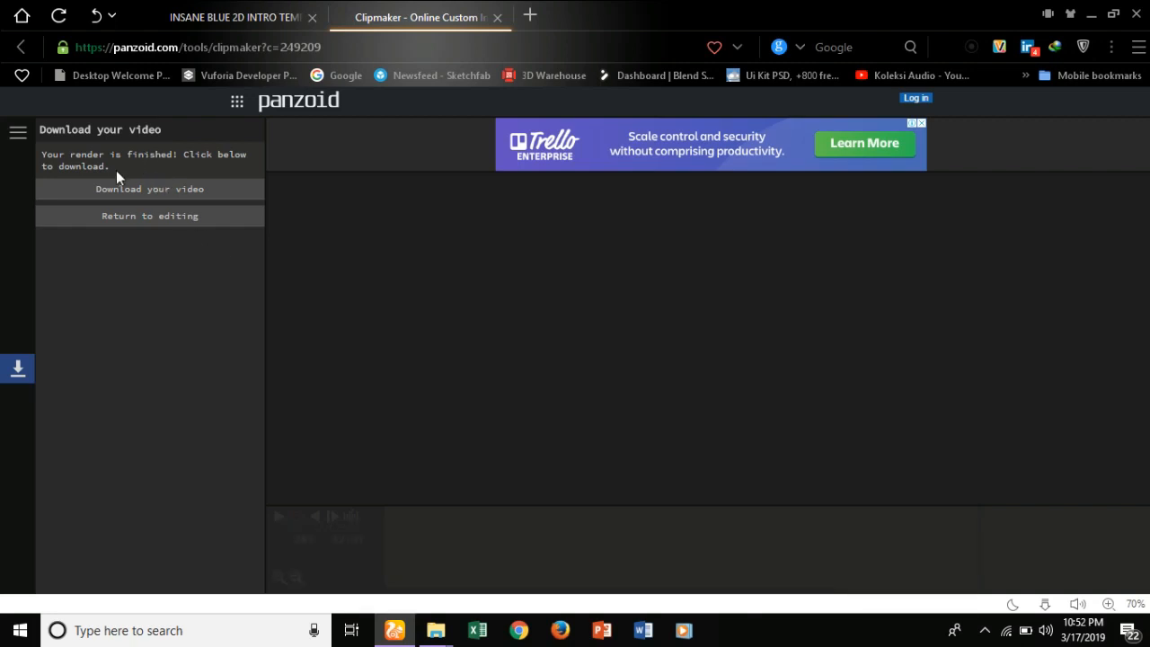
Step: Download the rendered video under the file name videoIntro.mkv
click(145, 195)
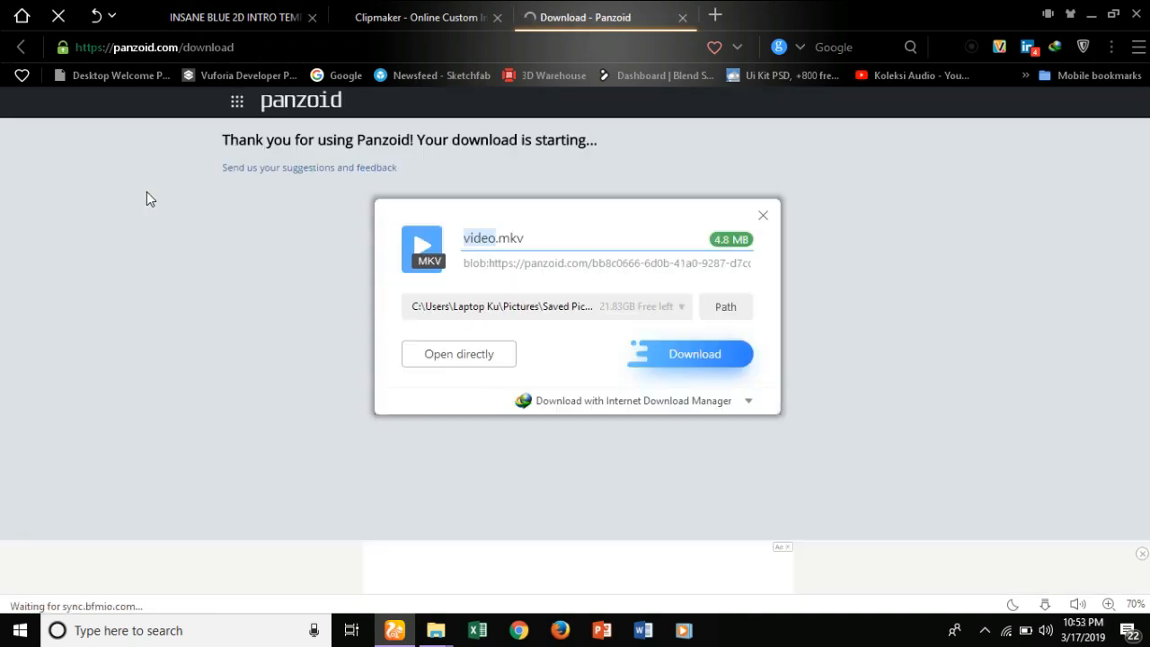
click(499, 238)
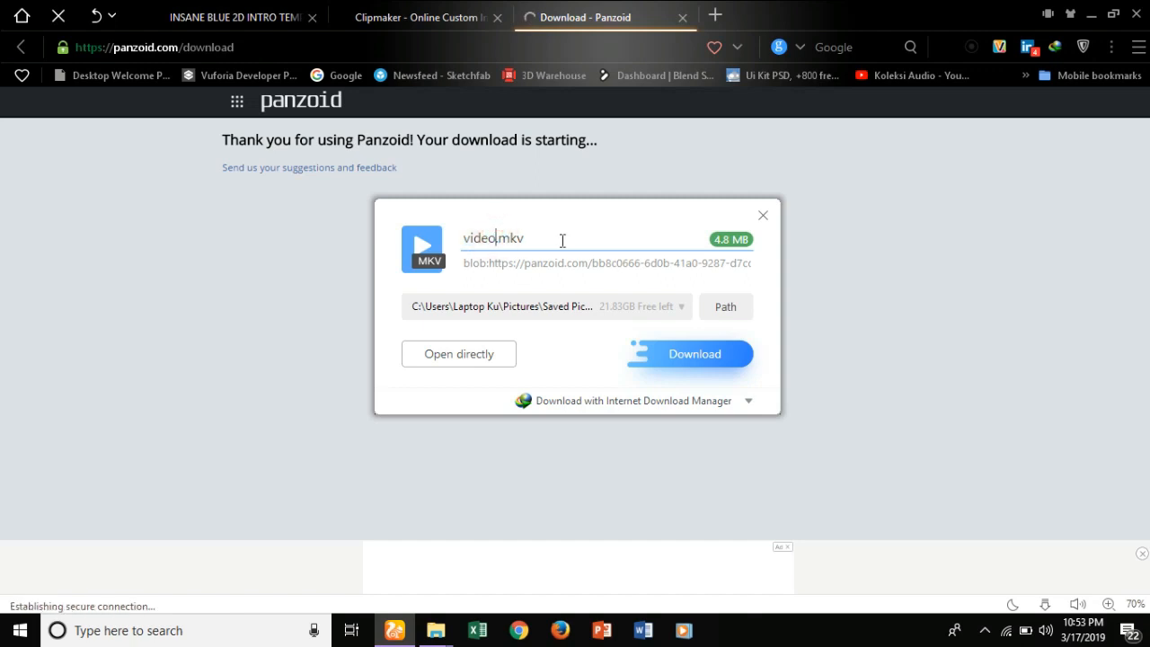
text(1ntro)
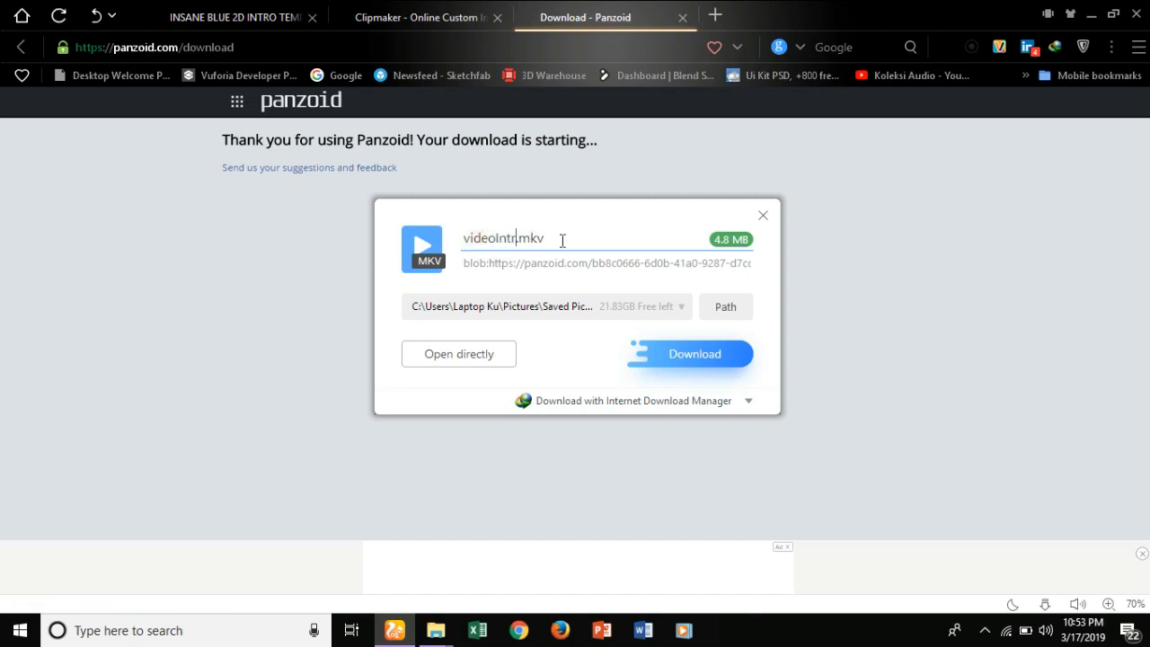
click(707, 354)
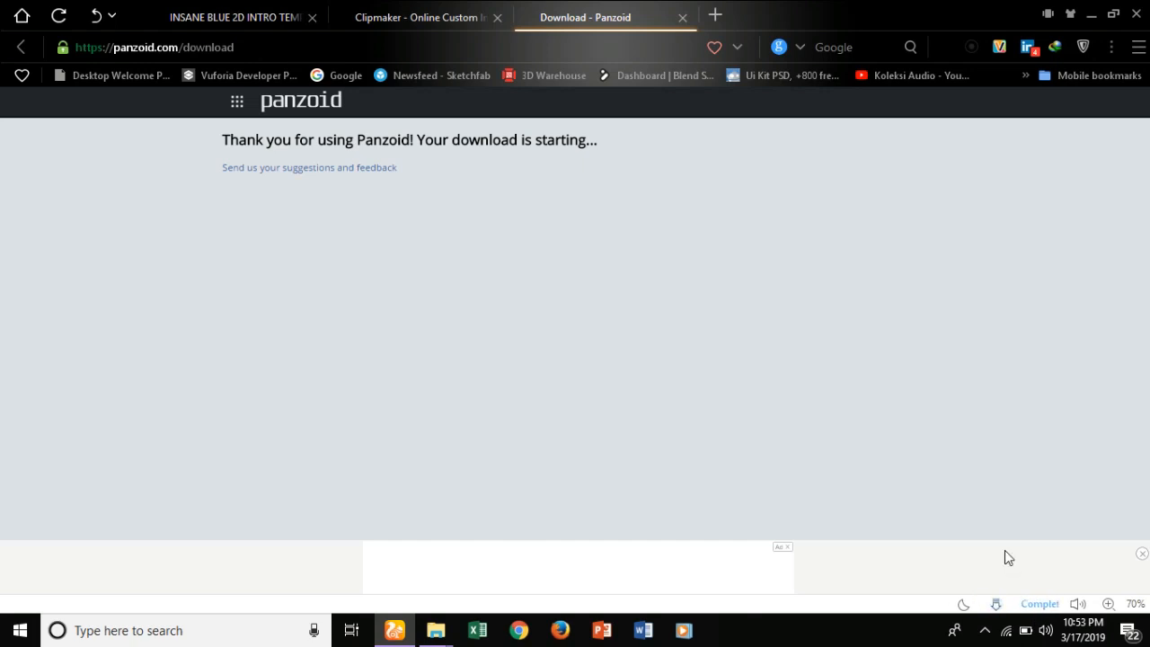
Step: Show the downloaded videoIntro.mkv in its folder and play it in a maximized media player window
click(1045, 604)
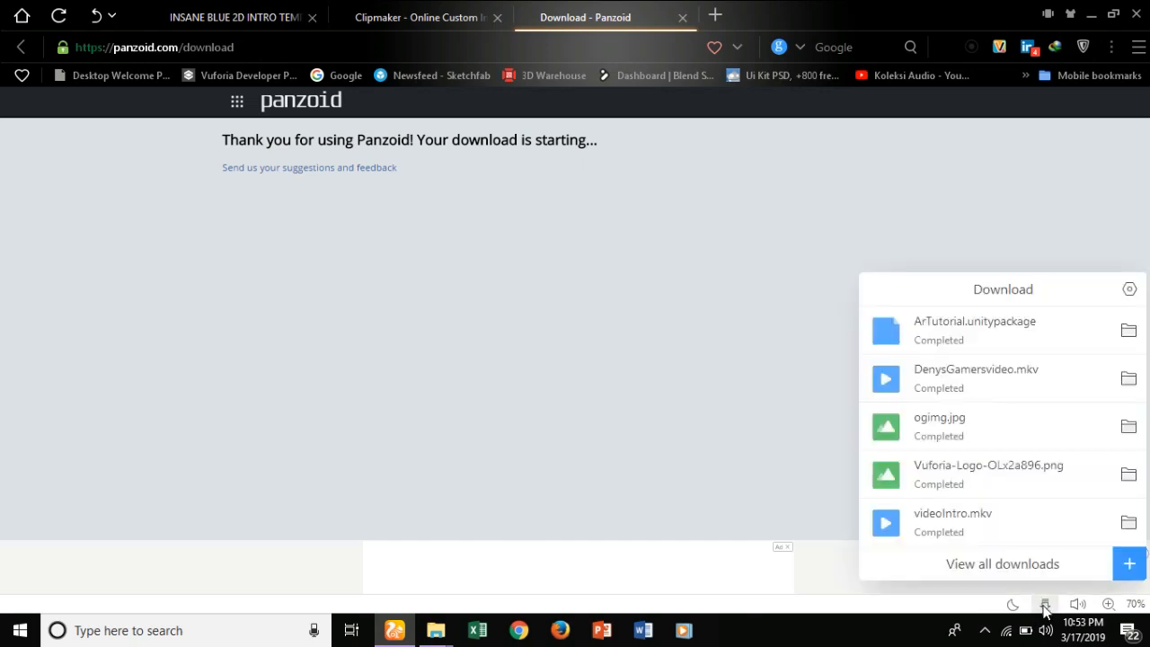
click(1128, 526)
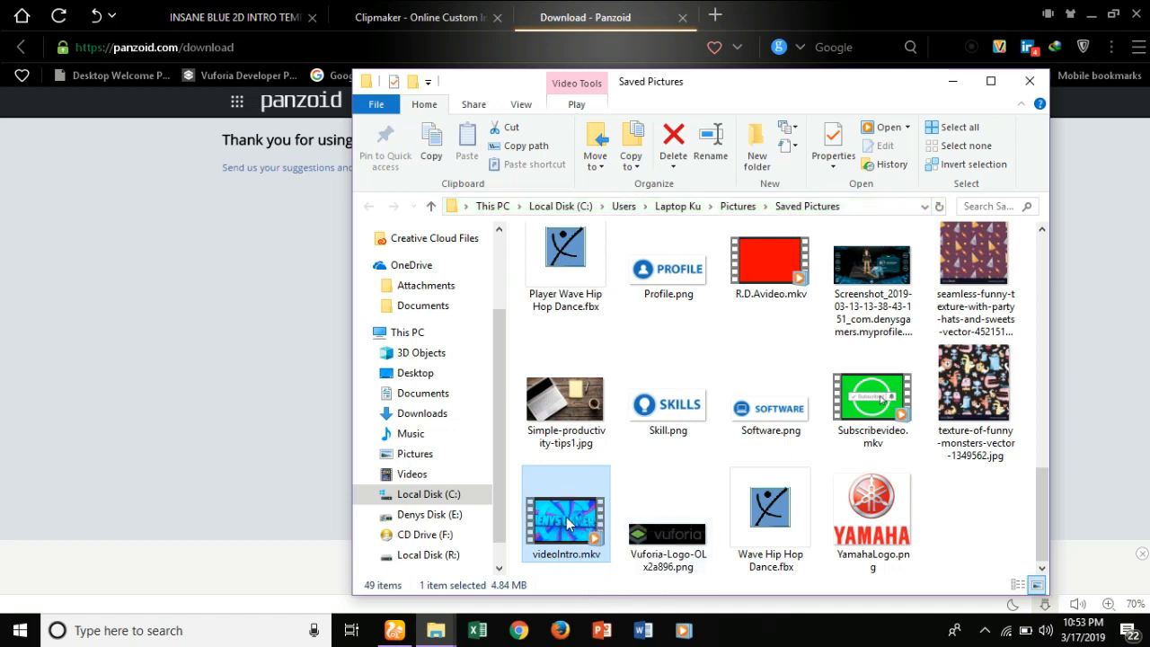
double_click(566, 517)
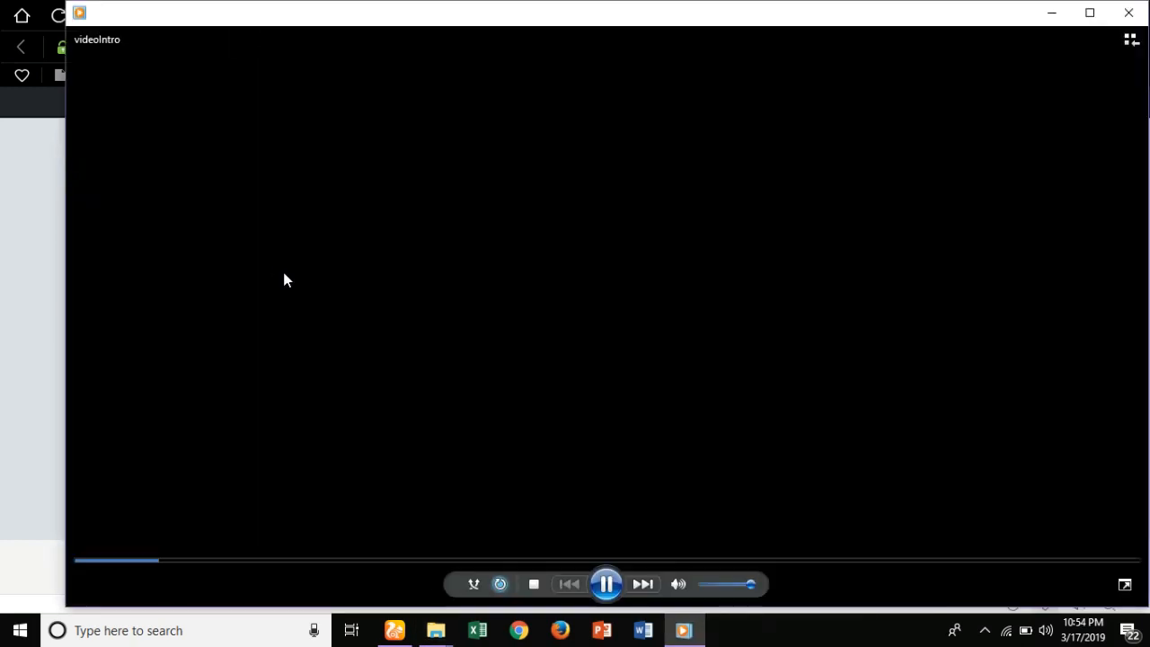
click(1098, 14)
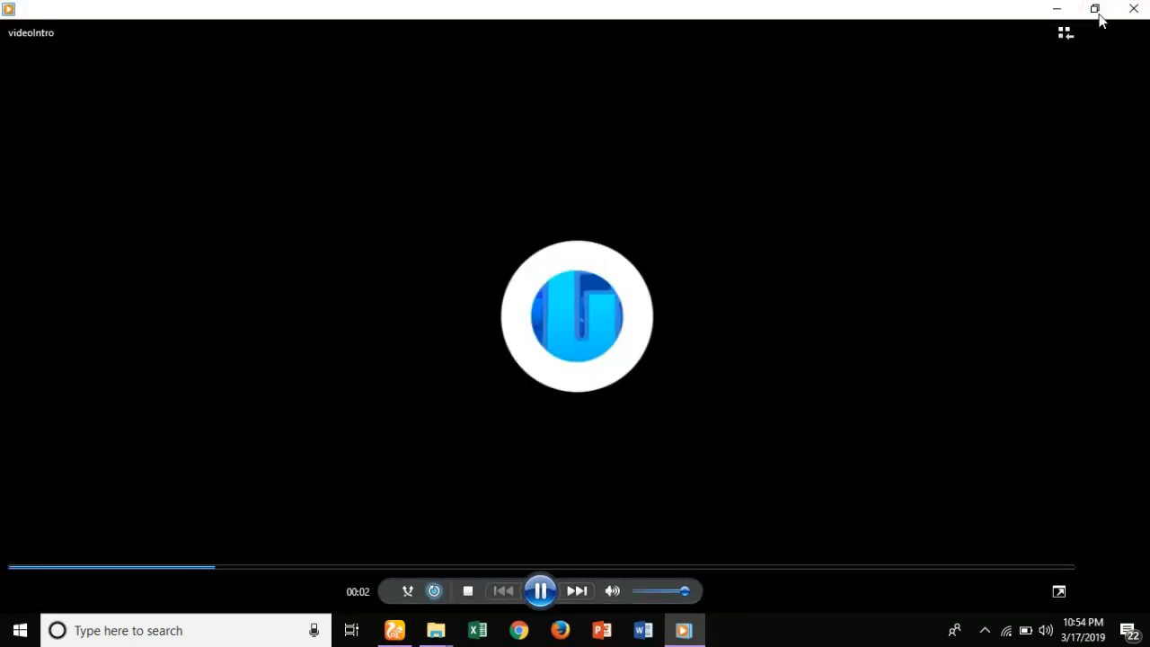